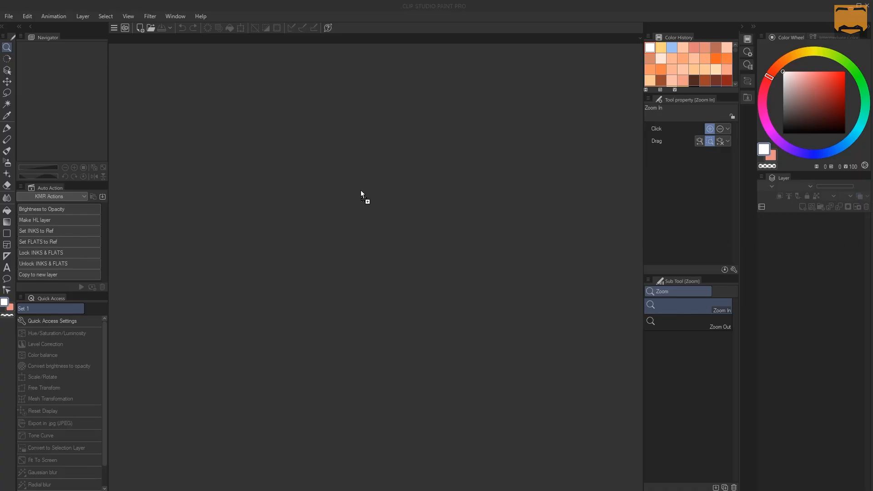
- Open the line art image "KMR - Color with CSP - line art" in the workspace and close it again
{"action": "left_click_drag", "start_coordinate": [361, 190], "coordinate": [361, 190]}
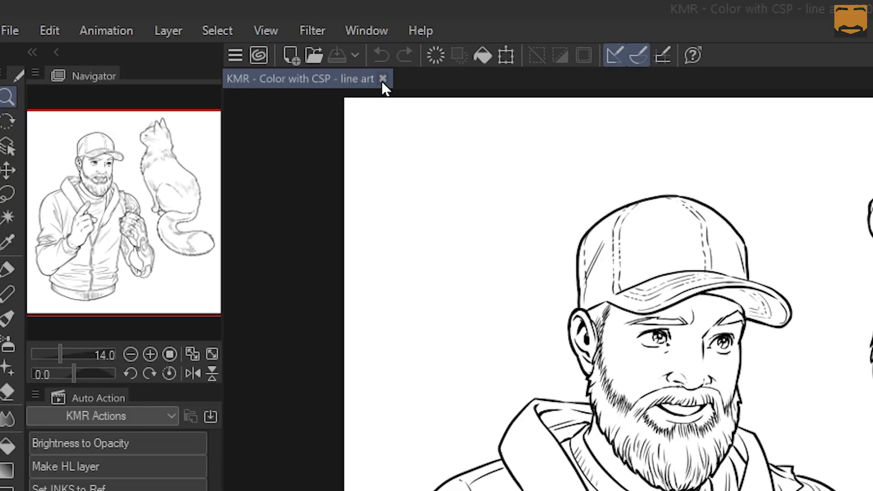
{"action": "left_click", "coordinate": [383, 79]}
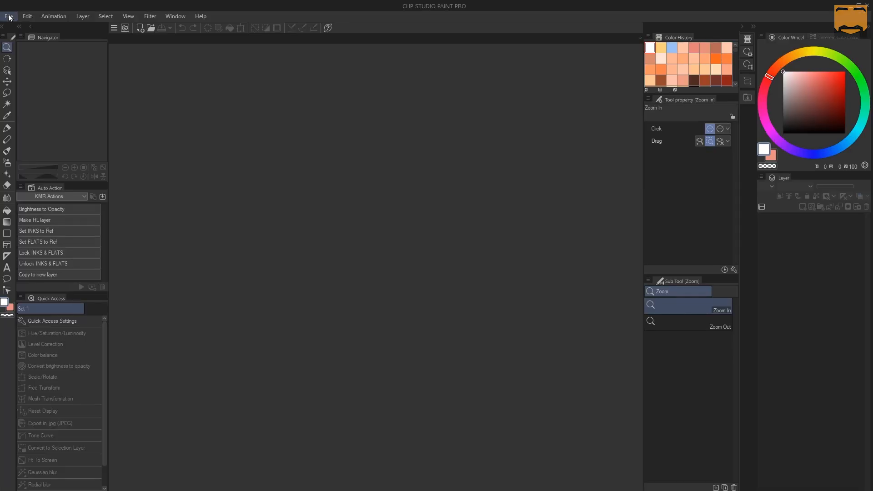
- Start a new canvas, compare the comic and animation work types, and choose Illustration as the use of work
{"action": "left_click", "coordinate": [9, 17]}
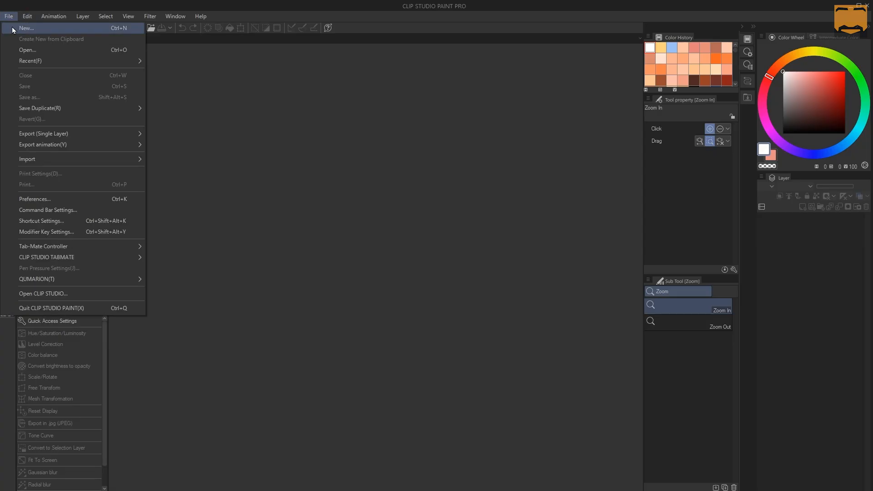
{"action": "left_click", "coordinate": [12, 27]}
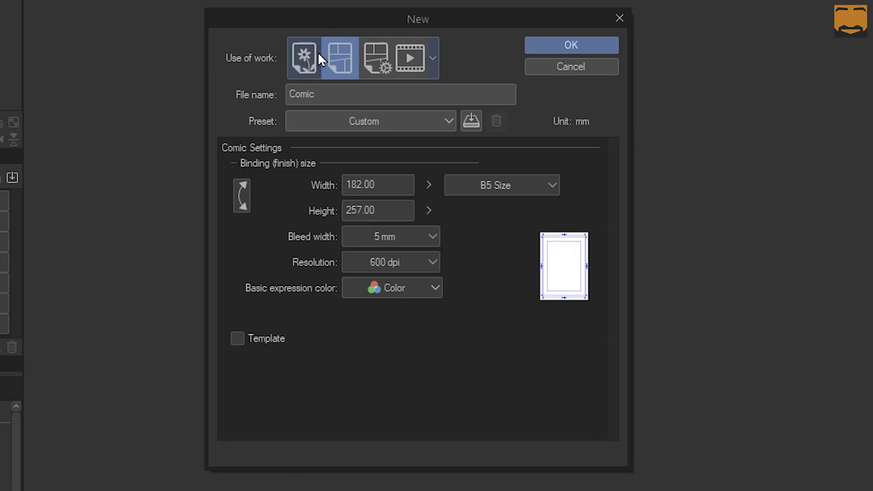
{"action": "left_click", "coordinate": [308, 53]}
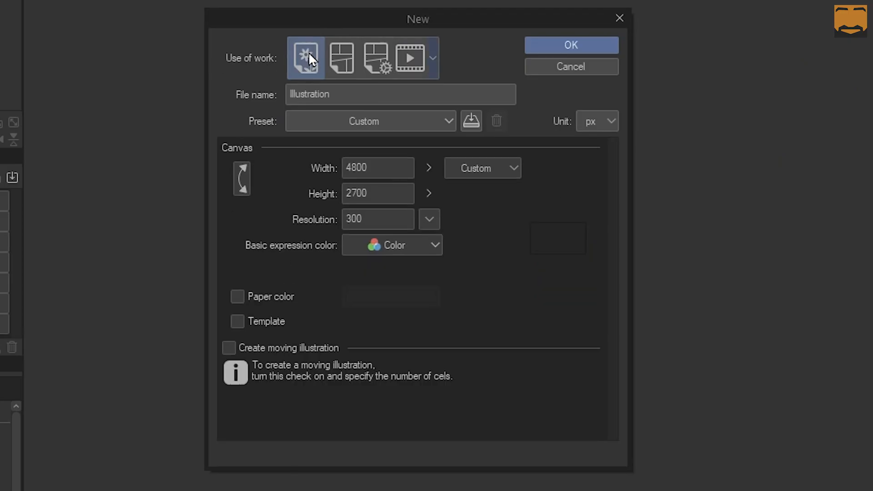
{"action": "left_click", "coordinate": [332, 50]}
{"action": "left_click", "coordinate": [371, 54]}
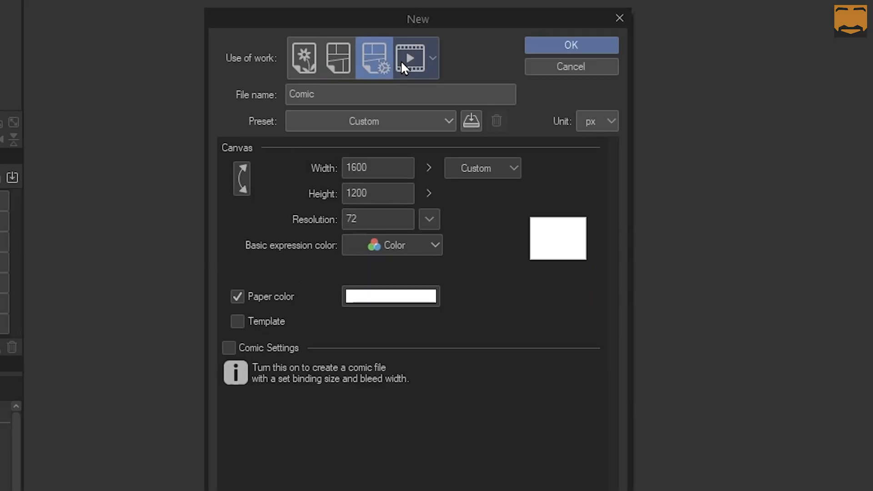
{"action": "left_click", "coordinate": [400, 60]}
{"action": "left_click", "coordinate": [374, 51]}
{"action": "left_click", "coordinate": [331, 52]}
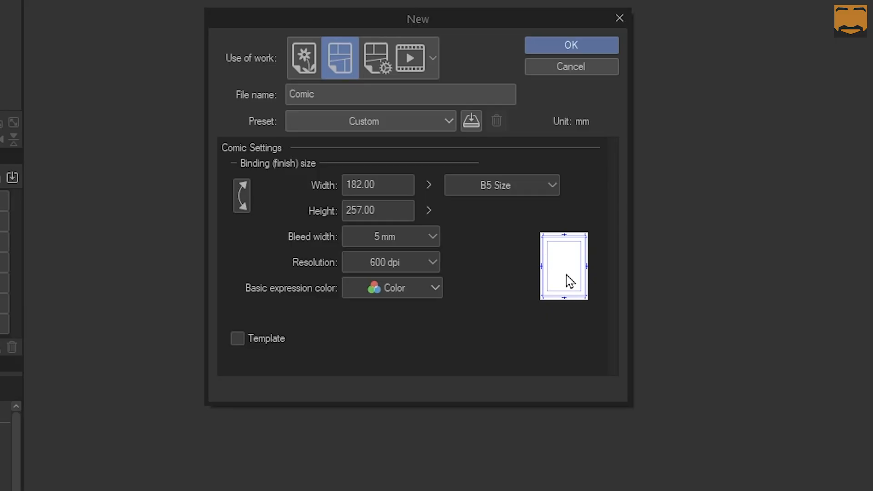
{"action": "left_click", "coordinate": [302, 51]}
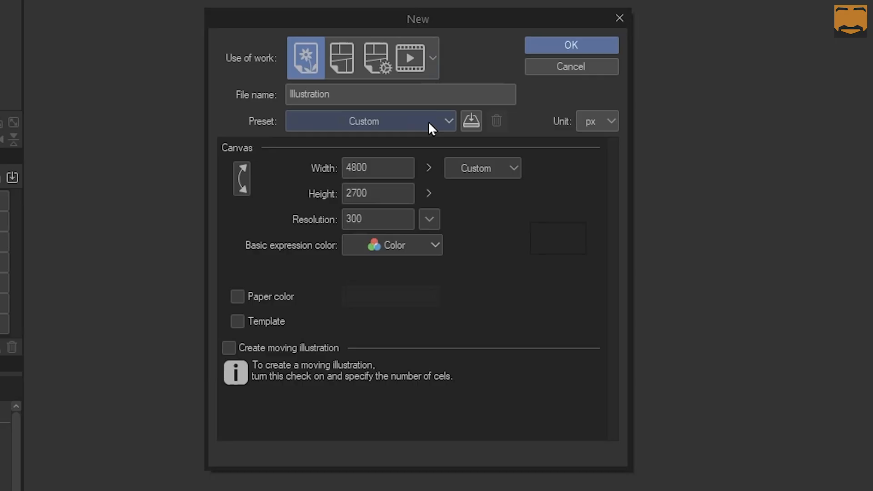
- Keep the Custom preset after reviewing the preset sizes, and set the canvas unit to inches after trying mm and px
{"action": "left_click", "coordinate": [447, 118]}
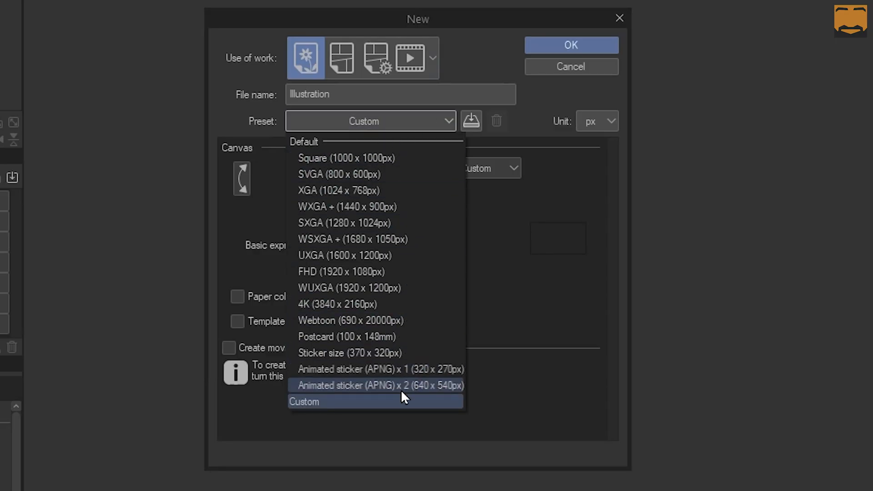
{"action": "left_click", "coordinate": [346, 122]}
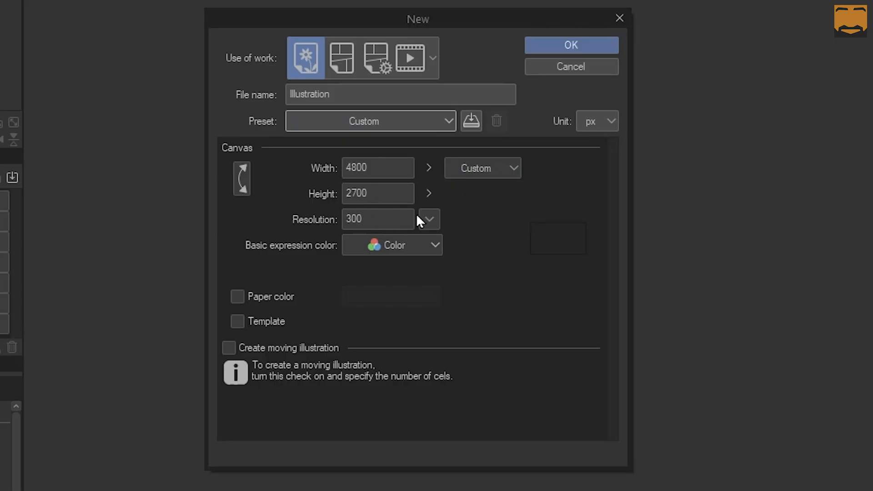
{"action": "left_click", "coordinate": [610, 121]}
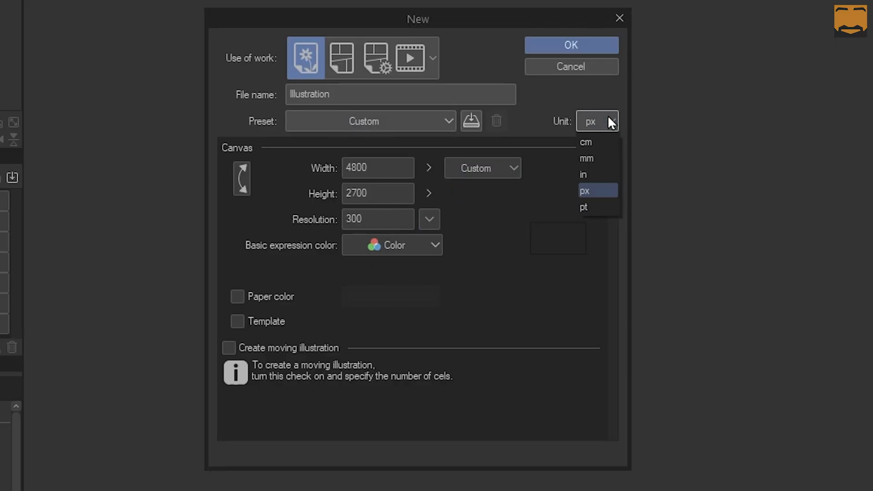
{"action": "left_click", "coordinate": [596, 157]}
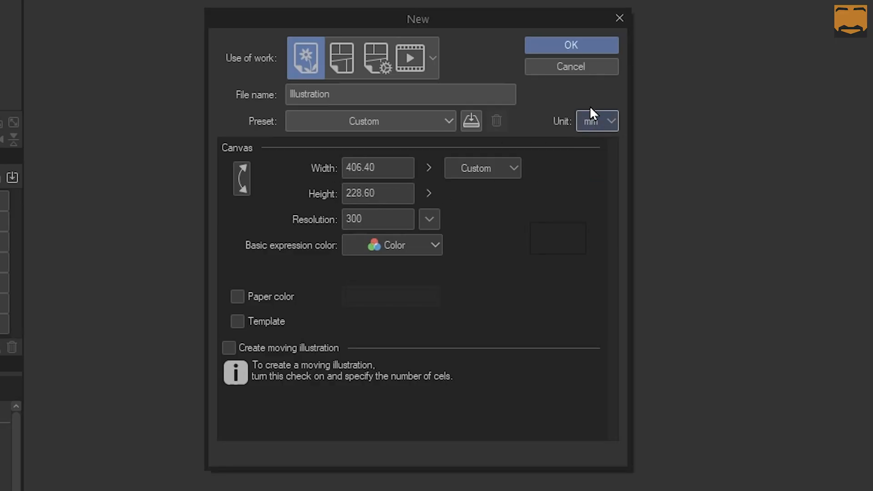
{"action": "left_click", "coordinate": [609, 121]}
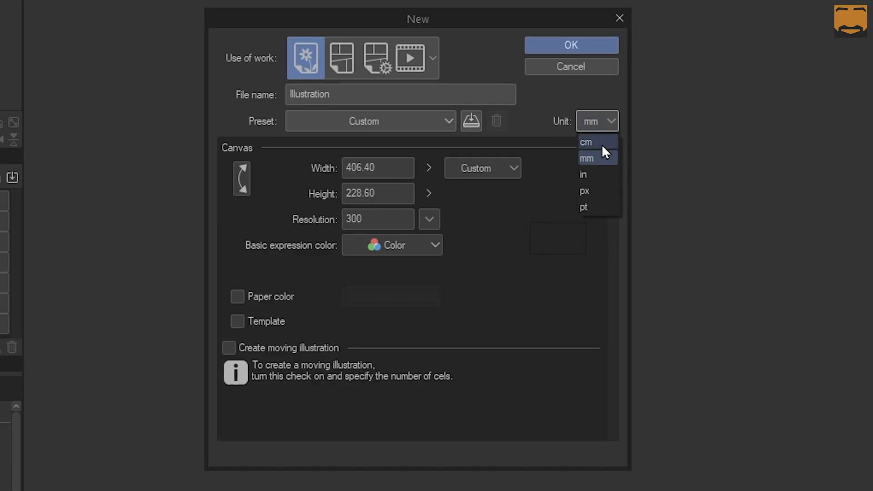
{"action": "left_click", "coordinate": [599, 175]}
{"action": "left_click", "coordinate": [602, 127]}
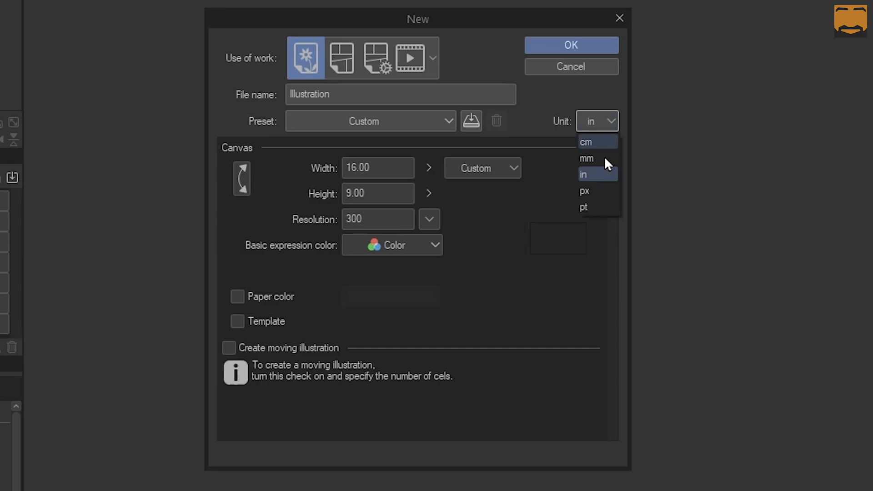
{"action": "left_click", "coordinate": [599, 186]}
{"action": "left_click", "coordinate": [607, 120]}
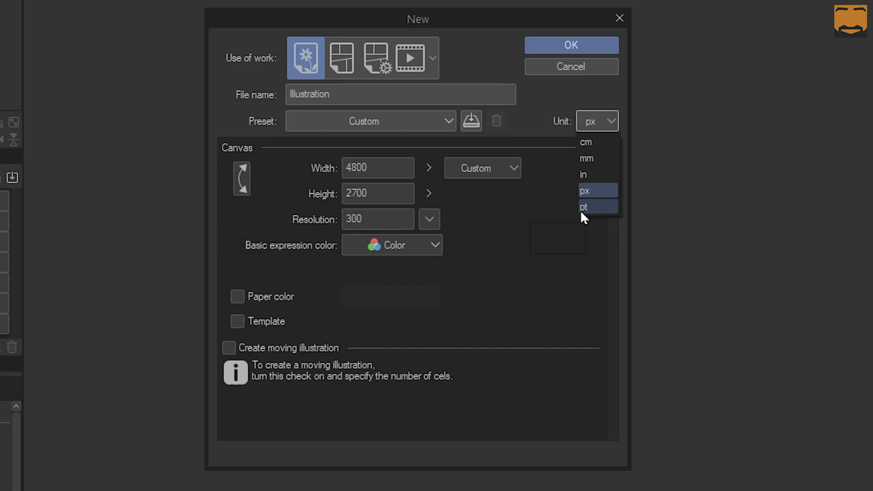
{"action": "left_click", "coordinate": [593, 175]}
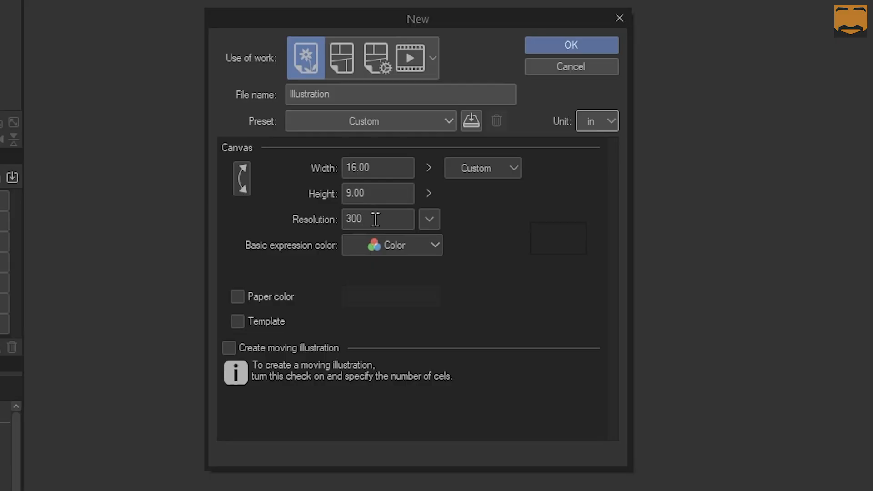
- Set the canvas resolution to 400 dpi and keep the basic expression color as Color
{"action": "left_click", "coordinate": [430, 220]}
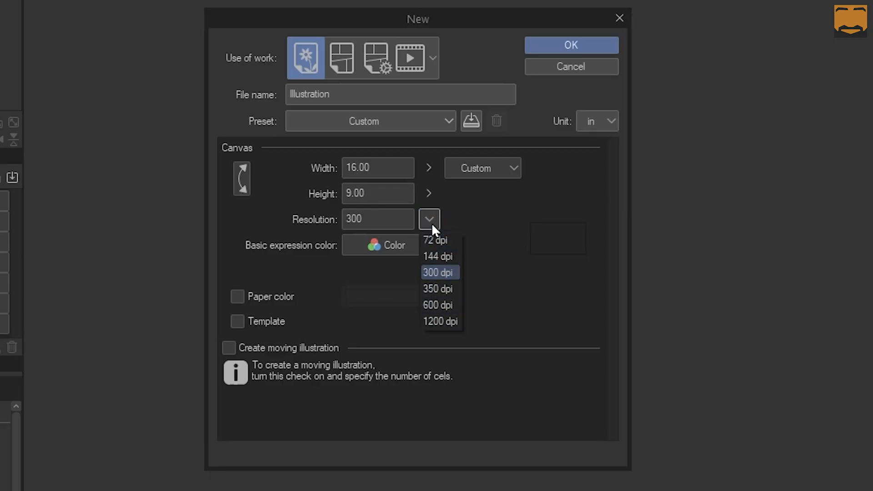
{"action": "left_click", "coordinate": [383, 219]}
{"action": "left_click_drag", "start_coordinate": [382, 219], "coordinate": [294, 218]}
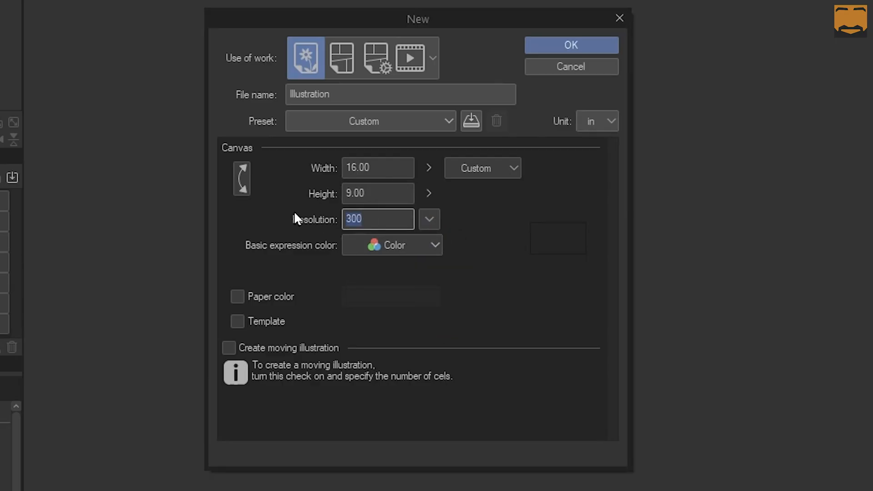
{"action": "type", "text": "400"}
{"action": "left_click", "coordinate": [432, 246]}
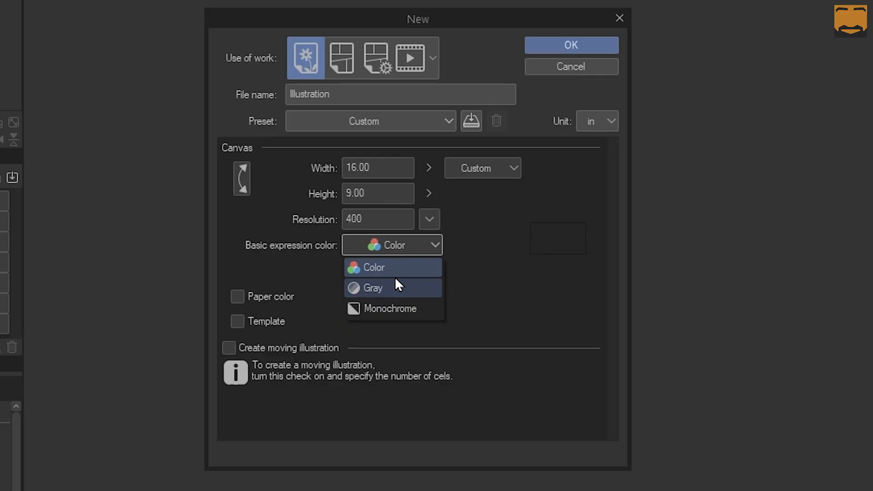
{"action": "left_click", "coordinate": [433, 238]}
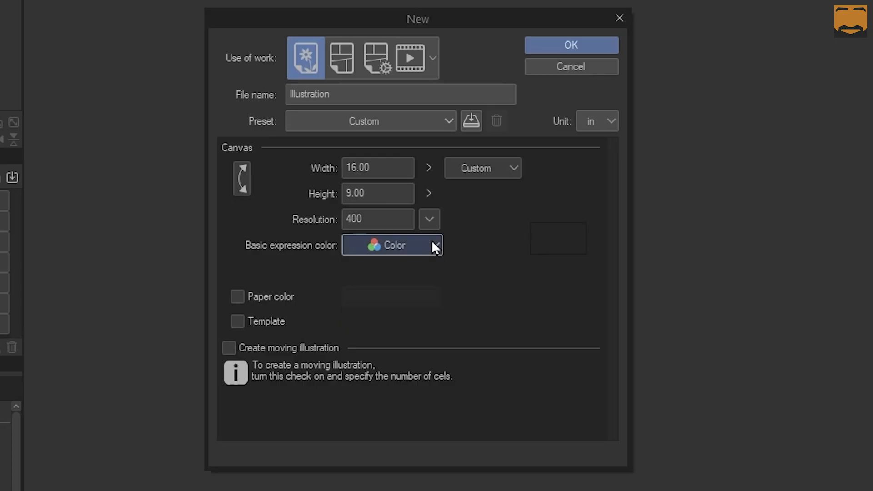
- Create the 16 x 9 in illustration canvas with the paper color turned off
{"action": "left_click", "coordinate": [237, 297]}
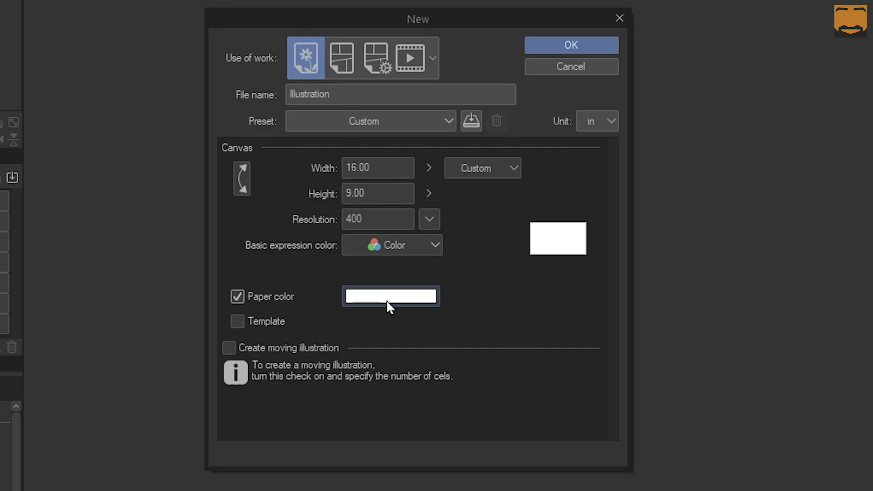
{"action": "left_click", "coordinate": [237, 297]}
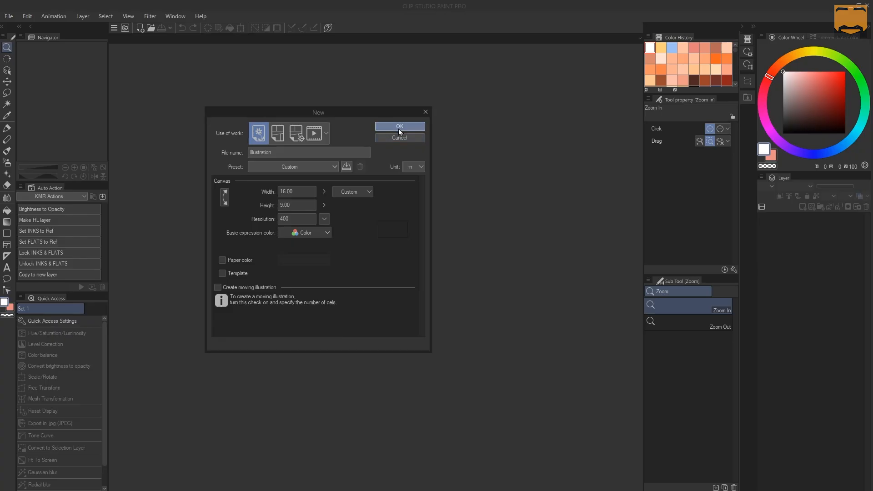
{"action": "left_click", "coordinate": [398, 129]}
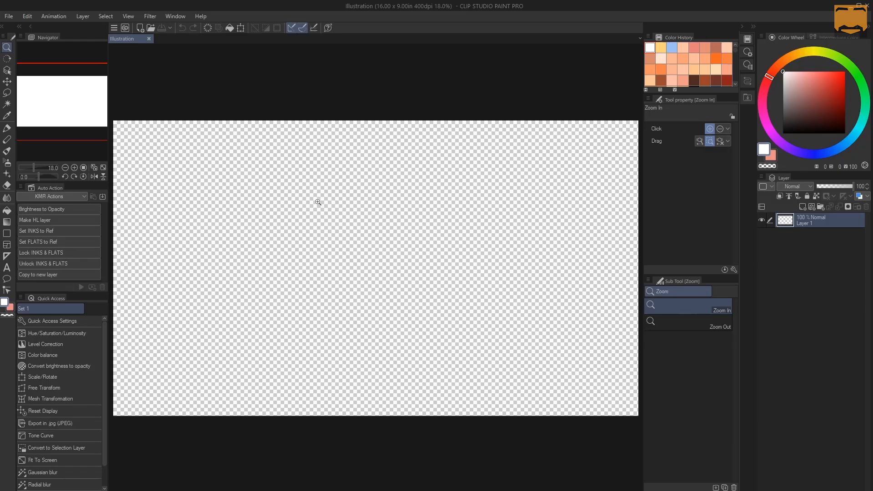
- Close the transparent canvas and create a new illustration canvas with a white paper color enabled
{"action": "left_click", "coordinate": [148, 38]}
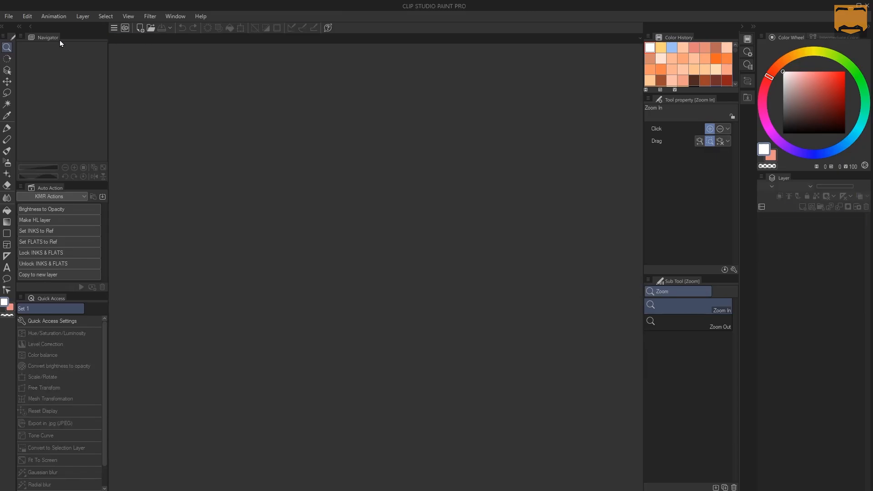
{"action": "left_click", "coordinate": [8, 16]}
{"action": "left_click", "coordinate": [27, 27]}
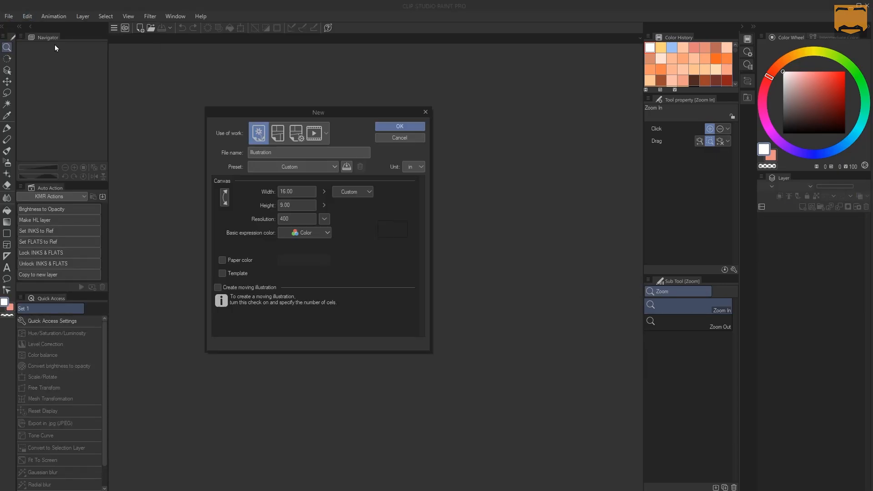
{"action": "left_click", "coordinate": [219, 263]}
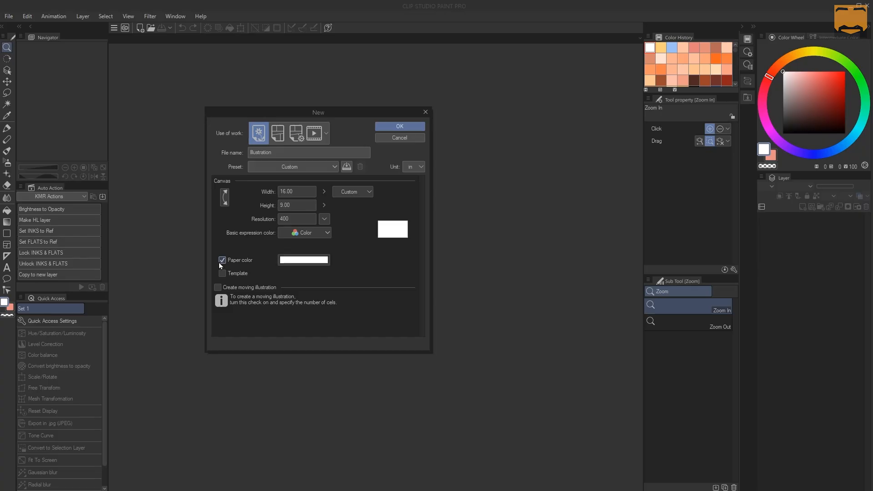
{"action": "left_click", "coordinate": [398, 127]}
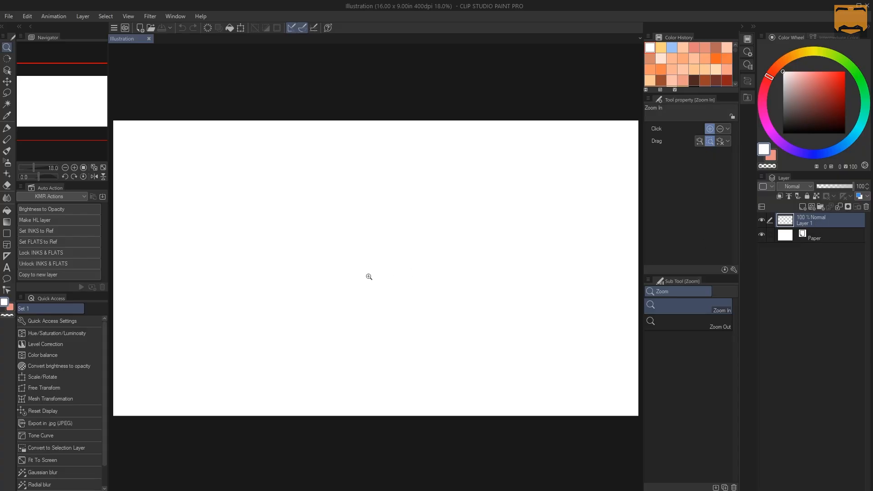
- Close the illustration and create a comic canvas with the "For commercial issue" binding size, 220 x 310 mm
{"action": "key", "text": "ctrl+w"}
{"action": "left_click", "coordinate": [9, 16]}
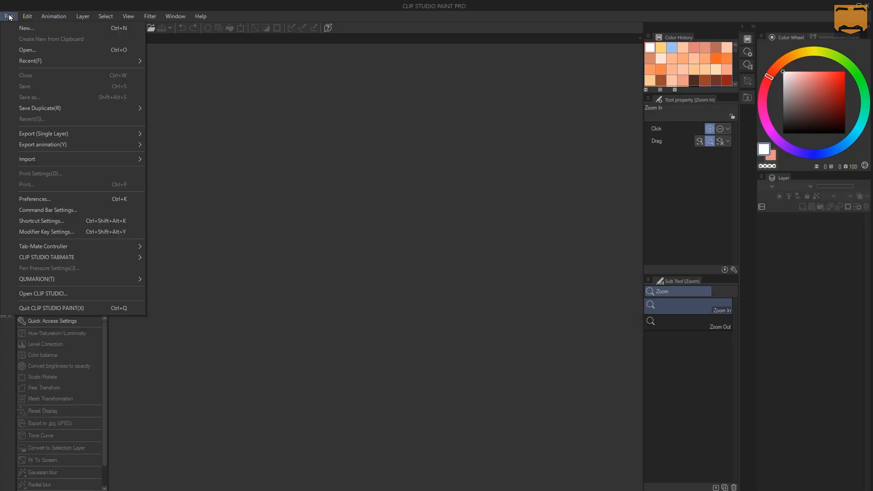
{"action": "left_click", "coordinate": [33, 28]}
{"action": "left_click", "coordinate": [257, 127]}
{"action": "left_click", "coordinate": [342, 55]}
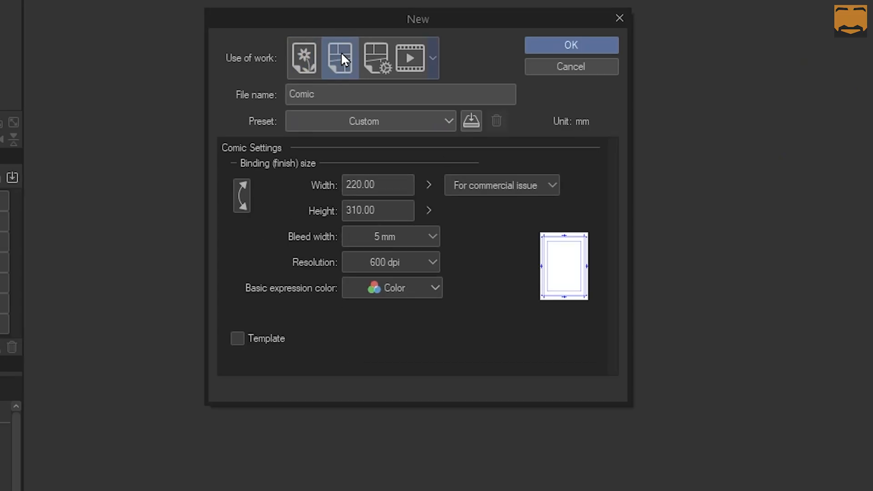
{"action": "left_click", "coordinate": [554, 184]}
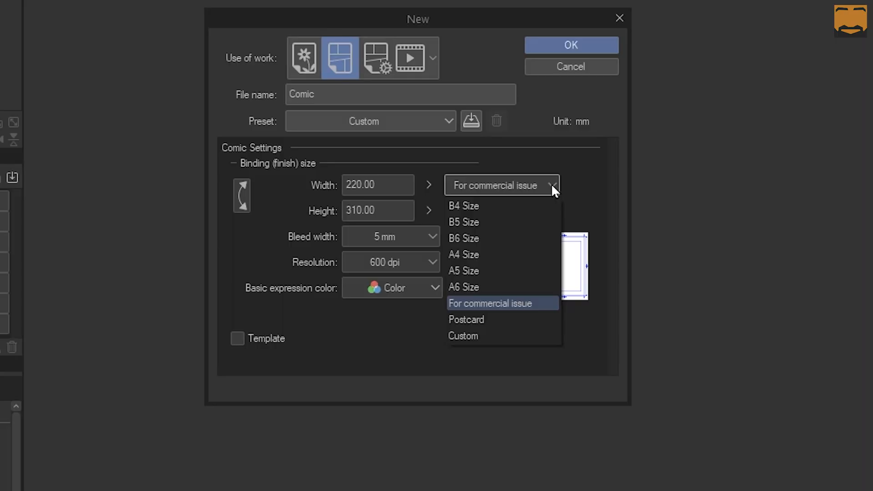
{"action": "left_click", "coordinate": [512, 304]}
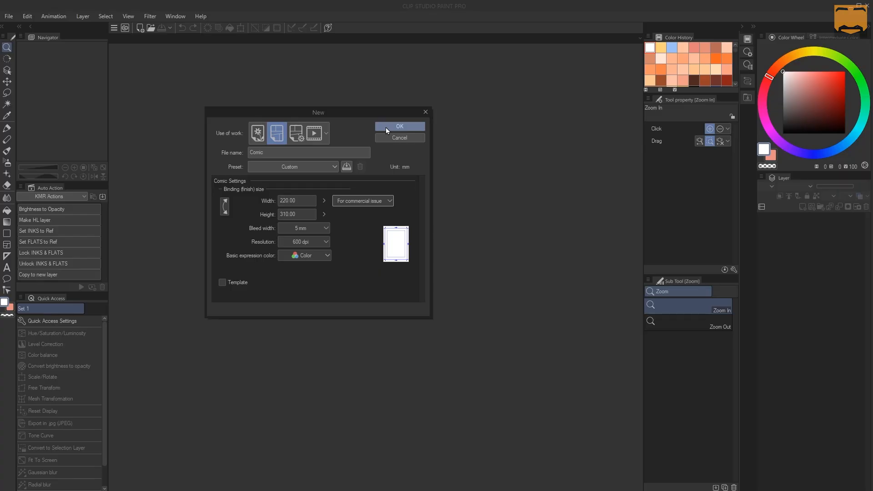
{"action": "left_click", "coordinate": [550, 48]}
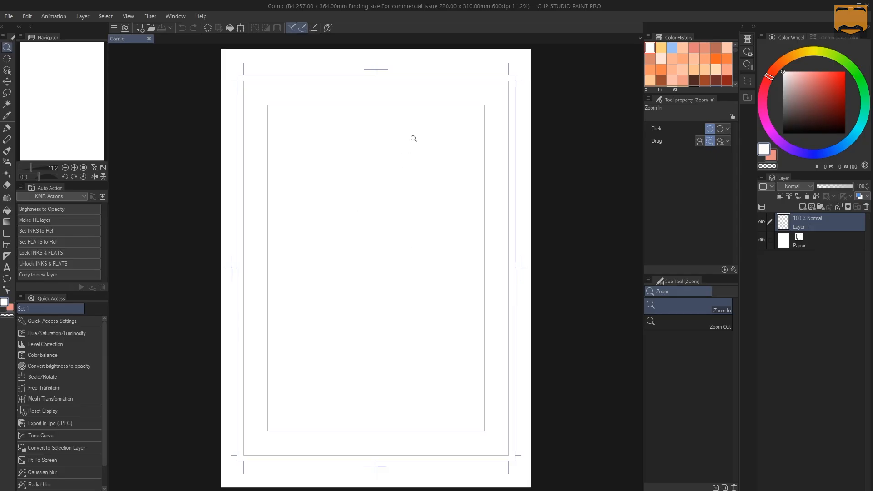
- Open "KMR - Color with CSP - line art" in place of the comic canvas and hide its Layer 1
{"action": "left_click", "coordinate": [132, 17]}
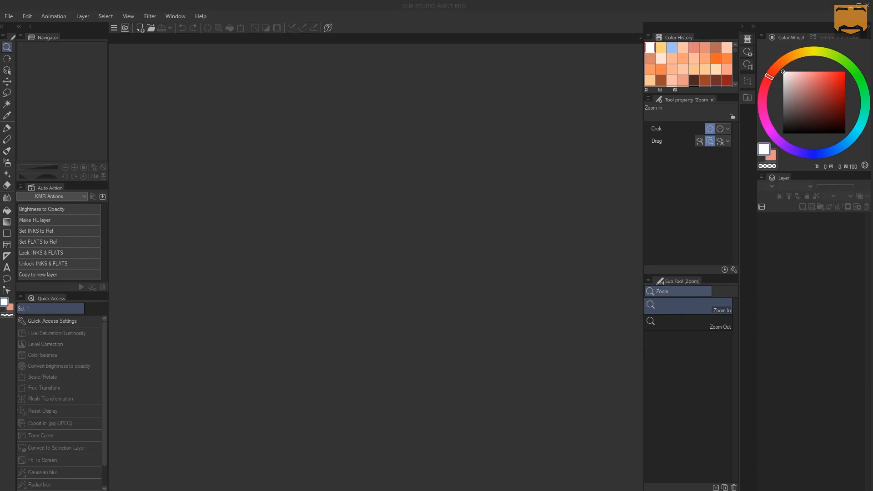
{"action": "left_click_drag", "start_coordinate": [324, 143], "coordinate": [326, 144]}
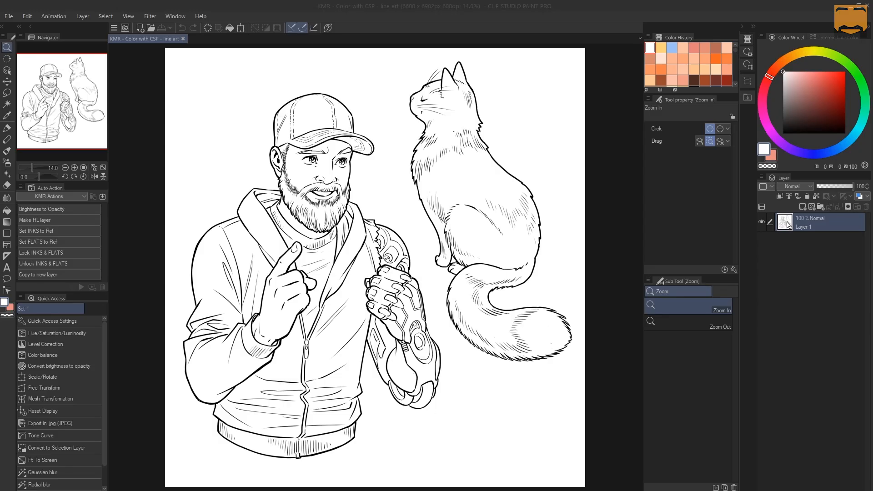
{"action": "left_click", "coordinate": [761, 222]}
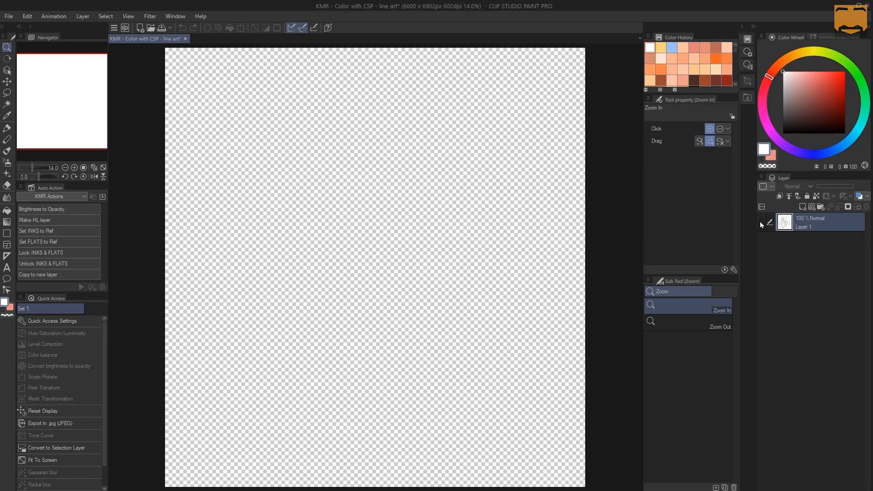
- Show Layer 1, set its blending mode to Multiply, and add a new raster layer beneath it
{"action": "left_click", "coordinate": [761, 223]}
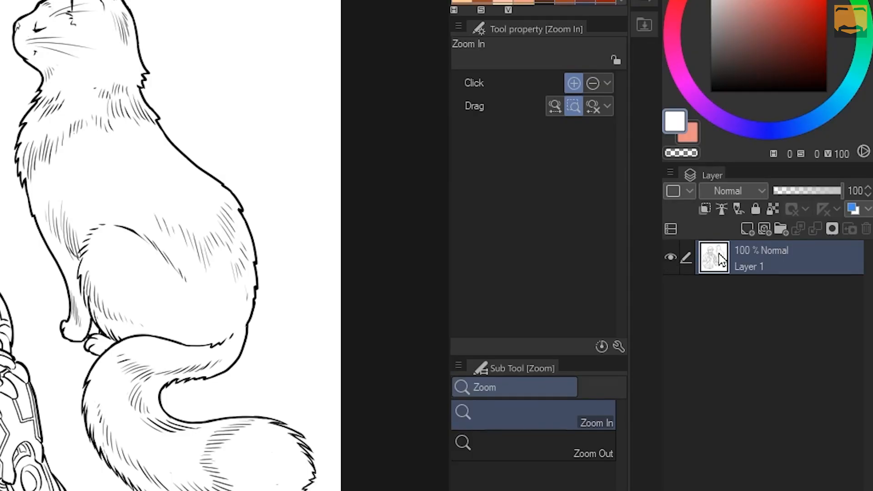
{"action": "left_click", "coordinate": [756, 190]}
{"action": "left_click", "coordinate": [735, 242]}
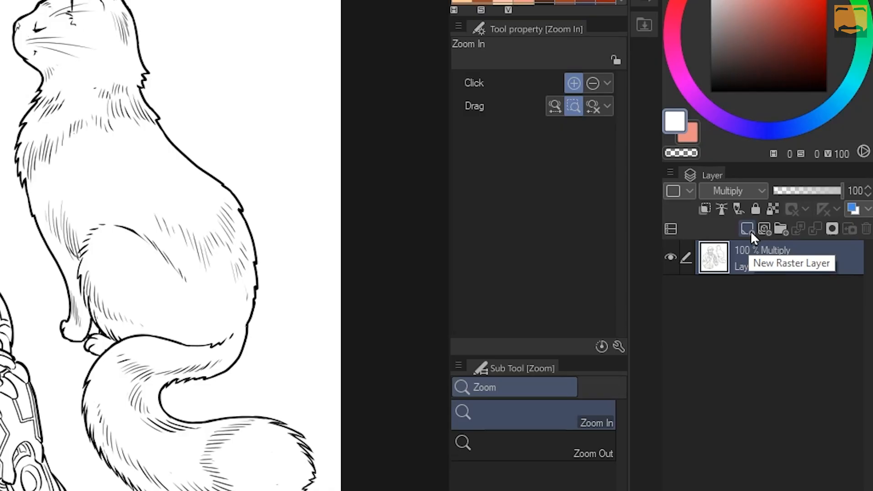
{"action": "left_click", "coordinate": [750, 230]}
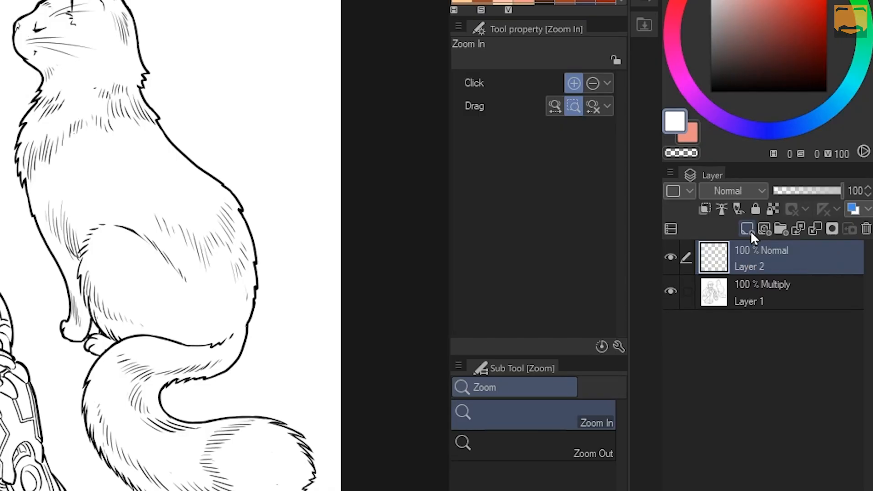
{"action": "left_click_drag", "start_coordinate": [777, 255], "coordinate": [779, 303]}
- Paint salmon test strokes across the cat on Layer 2 with the Fill-in-mono pen and clear them
{"action": "left_click_drag", "start_coordinate": [753, 35], "coordinate": [763, 0]}
{"action": "key", "text": "p"}
{"action": "left_click_drag", "start_coordinate": [5, 106], "coordinate": [72, 105]}
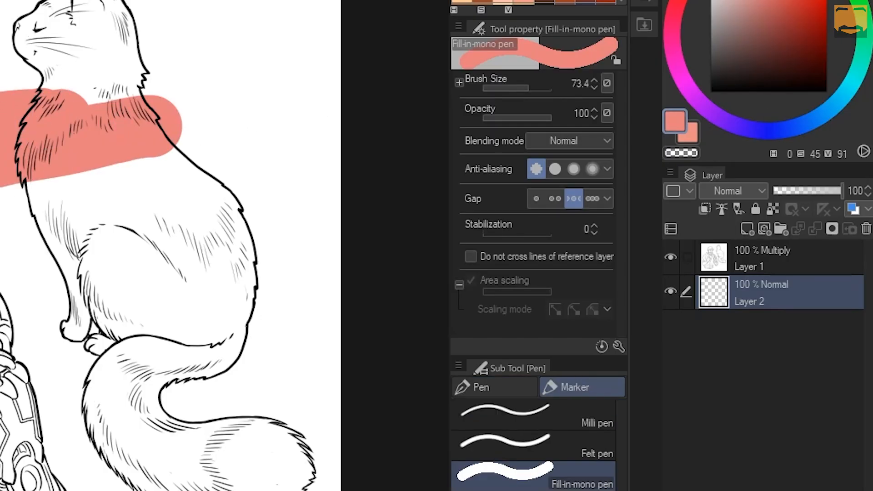
{"action": "left_click_drag", "start_coordinate": [0, 105], "coordinate": [0, 83]}
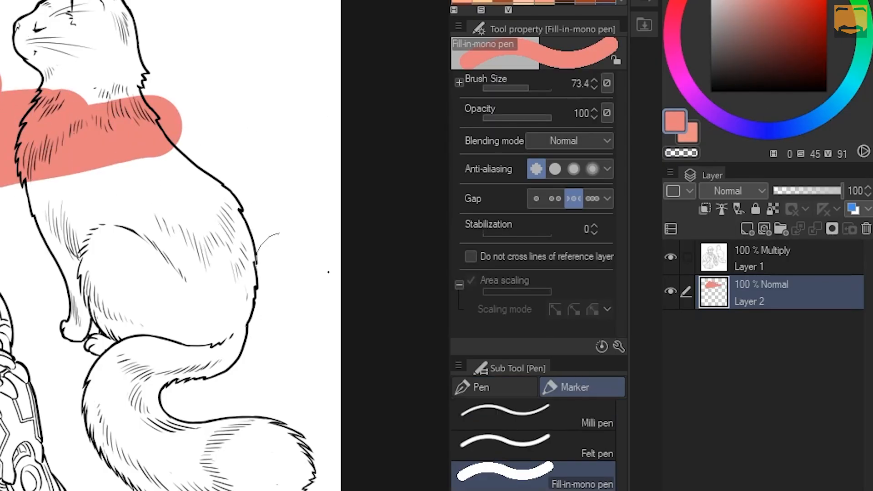
{"action": "key", "text": "Delete"}
- Set Layer 1's blending mode to Normal and delete the empty Layer 2
{"action": "left_click", "coordinate": [768, 256]}
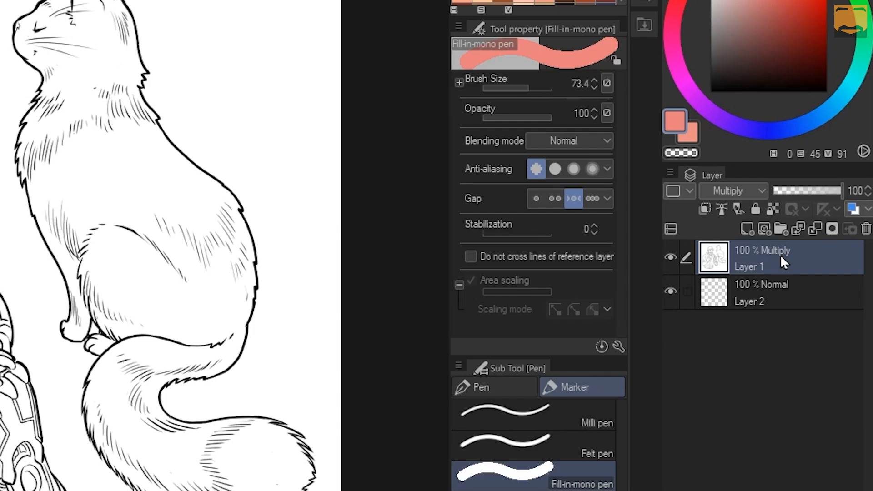
{"action": "left_click", "coordinate": [763, 191]}
{"action": "left_click", "coordinate": [730, 207]}
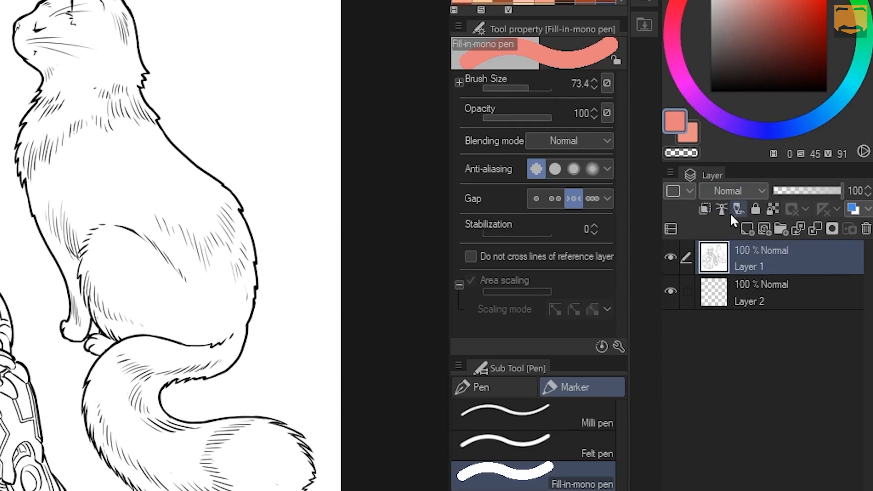
{"action": "right_click", "coordinate": [753, 296]}
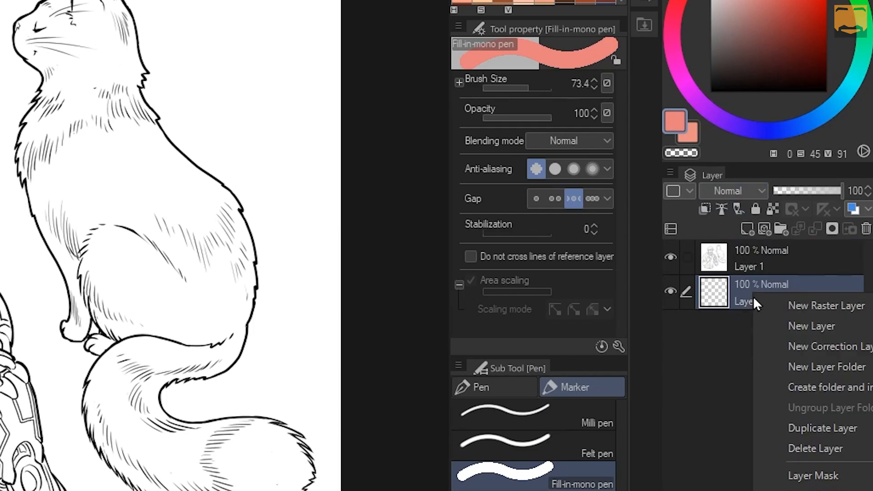
{"action": "left_click", "coordinate": [815, 450]}
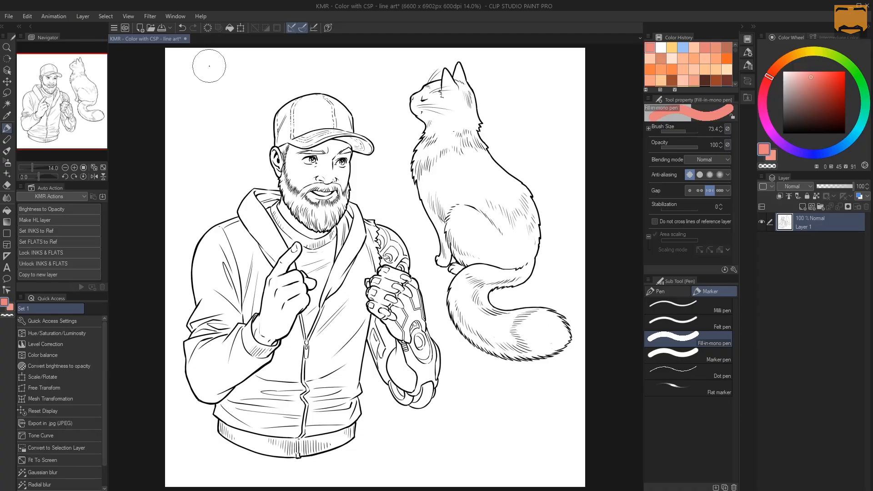
- Apply Convert brightness to opacity to Layer 1
{"action": "left_click", "coordinate": [29, 16]}
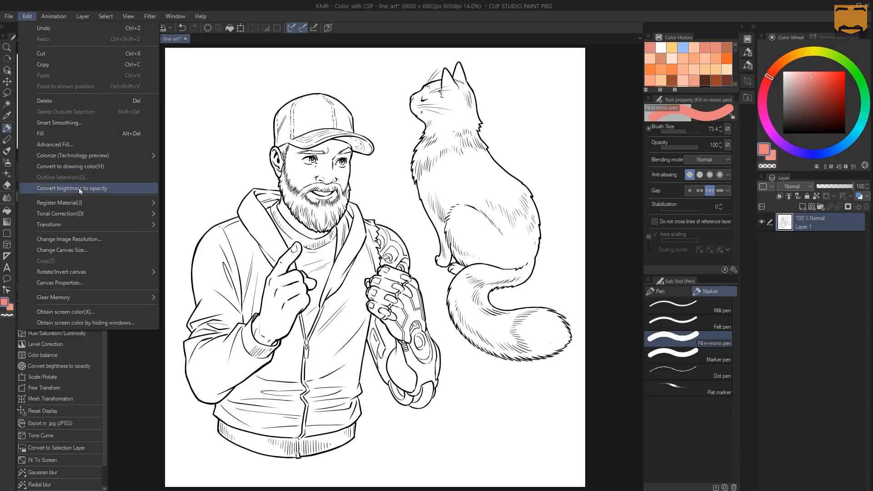
{"action": "left_click", "coordinate": [116, 189]}
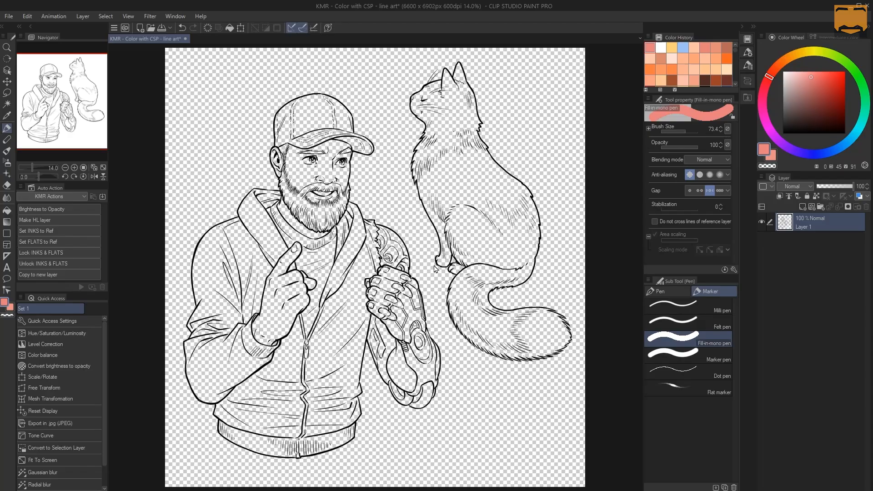
{"action": "left_click", "coordinate": [25, 17]}
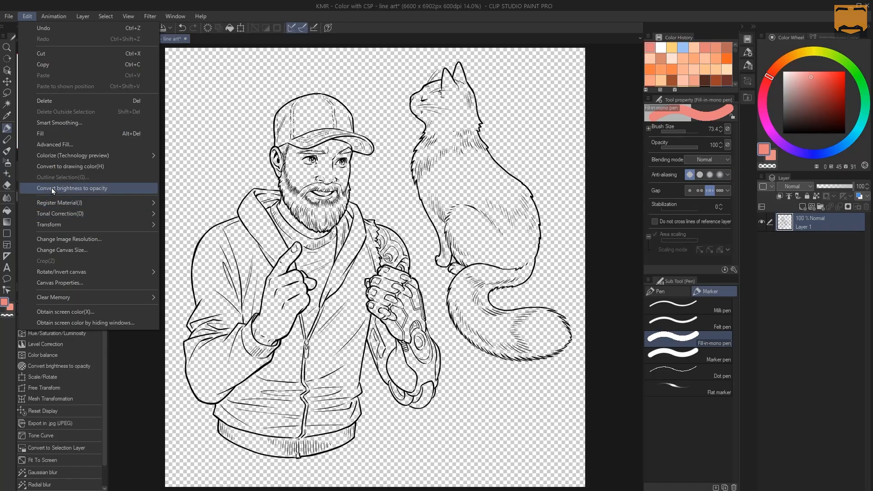
{"action": "mouse_move", "coordinate": [114, 17]}
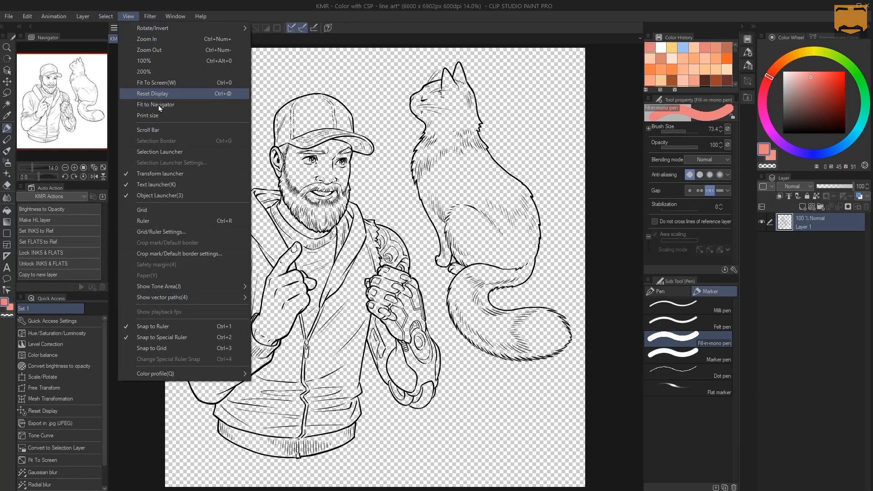
{"action": "left_click", "coordinate": [297, 123]}
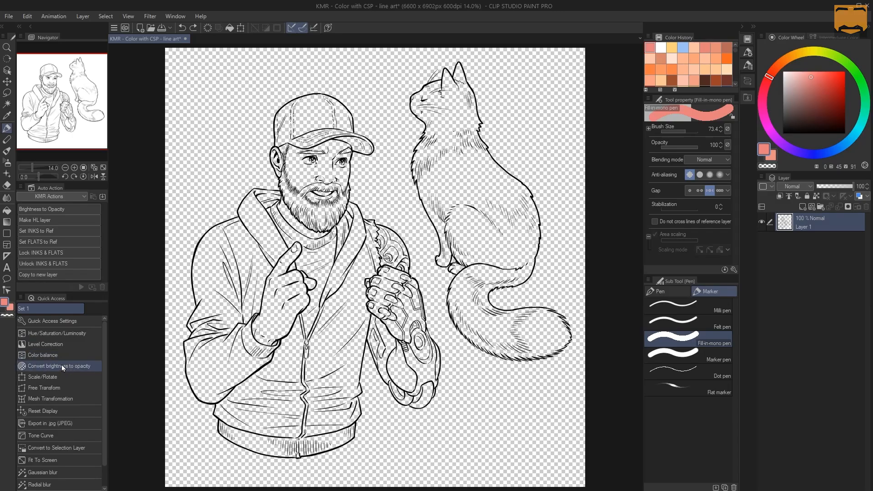
- Remove Convert brightness to opacity from the Quick Access palette and show the Layer Property palette
{"action": "left_click", "coordinate": [59, 321]}
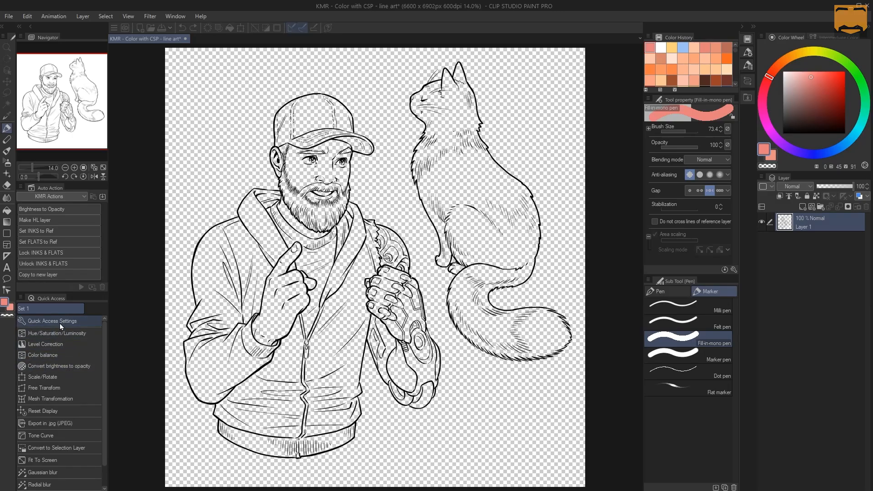
{"action": "right_click", "coordinate": [70, 369]}
{"action": "left_click", "coordinate": [113, 390]}
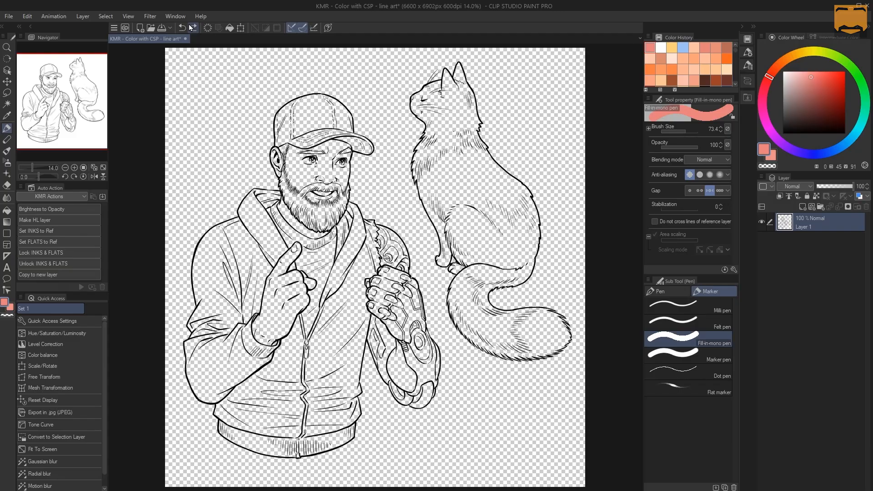
{"action": "left_click", "coordinate": [179, 16]}
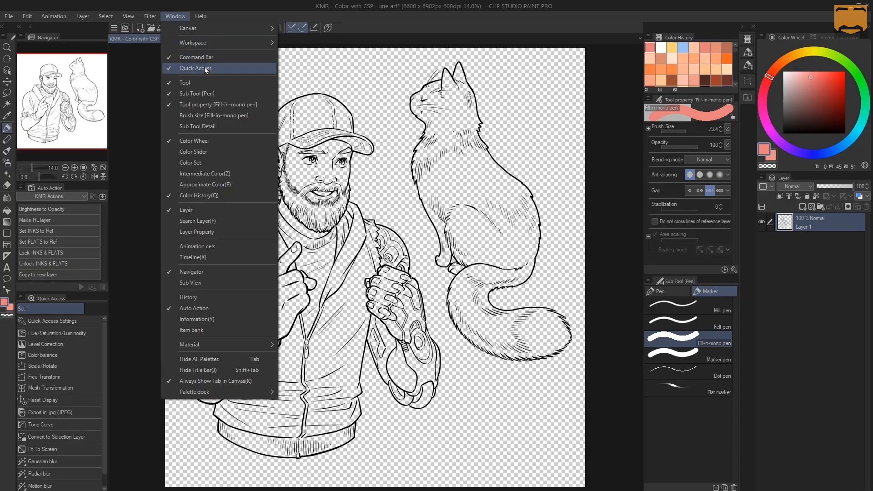
{"action": "left_click", "coordinate": [197, 231]}
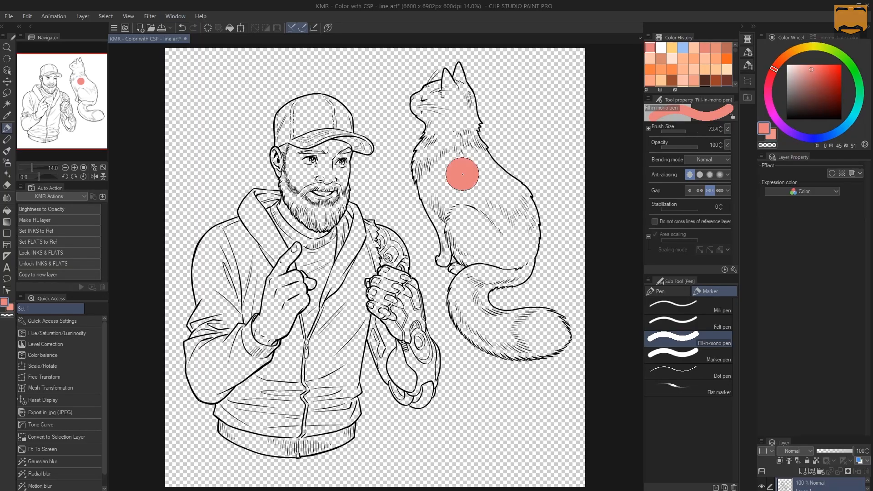
- Add the Edit command Convert brightness to opacity to the Quick Access palette, directly below Quick Access Settings
{"action": "left_click", "coordinate": [53, 321]}
{"action": "left_click_drag", "start_coordinate": [377, 113], "coordinate": [273, 110]}
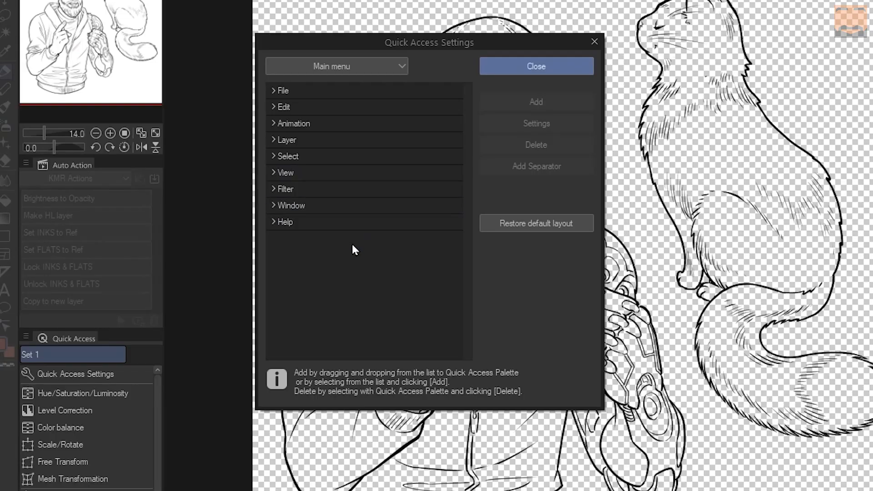
{"action": "left_click", "coordinate": [331, 66]}
{"action": "left_click", "coordinate": [329, 67]}
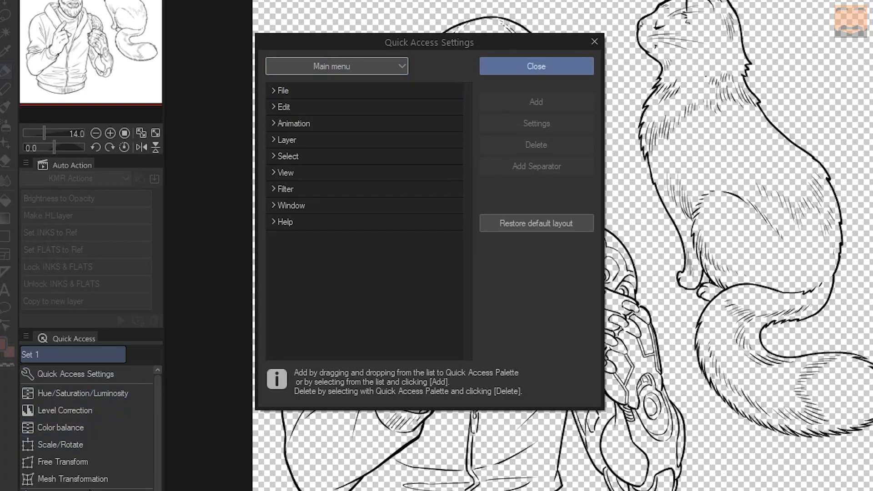
{"action": "left_click", "coordinate": [273, 107]}
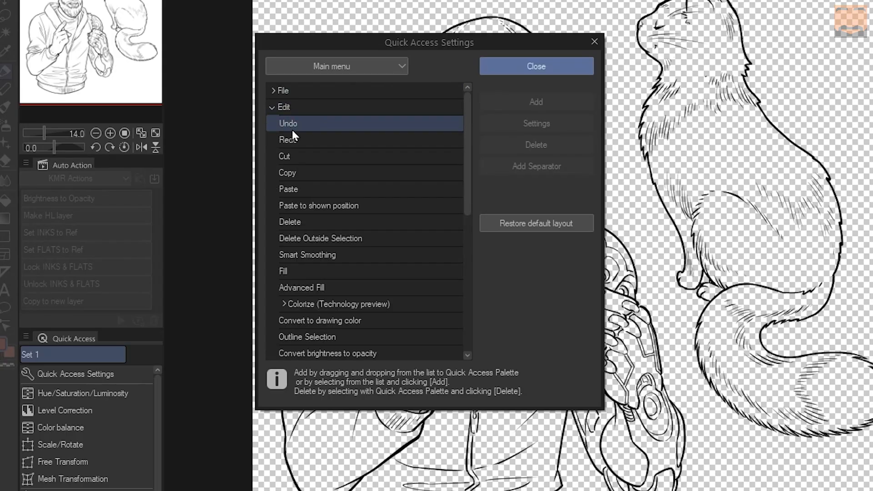
{"action": "scroll", "coordinate": [468, 159], "scroll_direction": "down", "scroll_amount": 3}
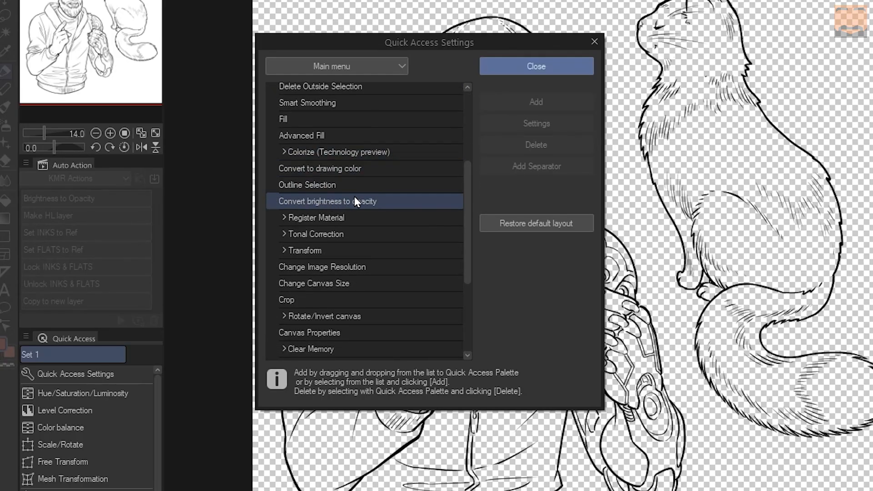
{"action": "left_click_drag", "start_coordinate": [333, 201], "coordinate": [69, 387]}
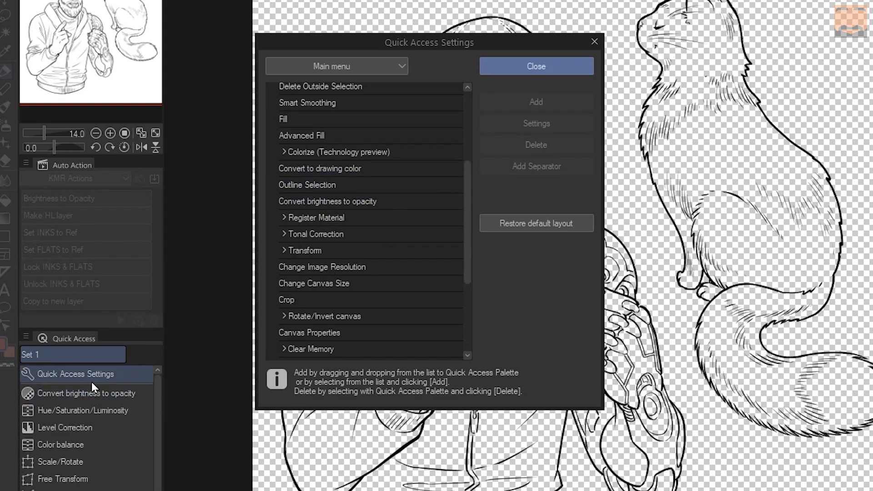
{"action": "left_click", "coordinate": [549, 65]}
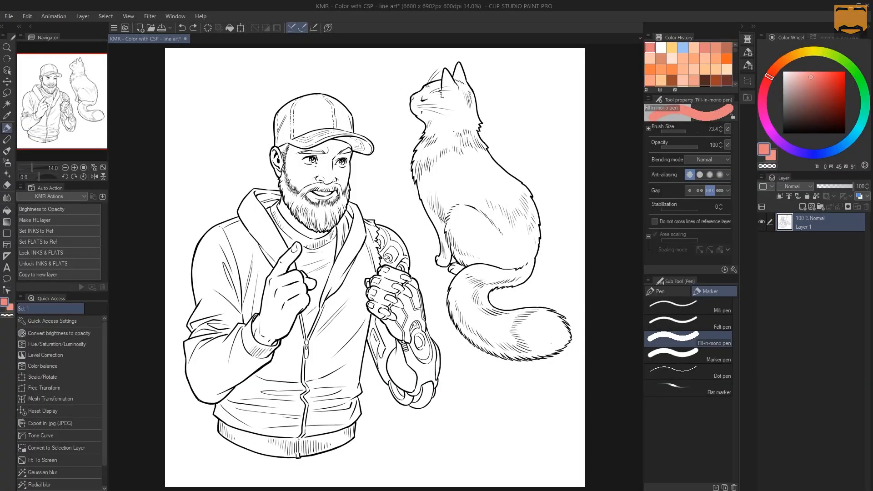
- Make the white of the line art layer transparent with Convert brightness to opacity
{"action": "left_click", "coordinate": [54, 334]}
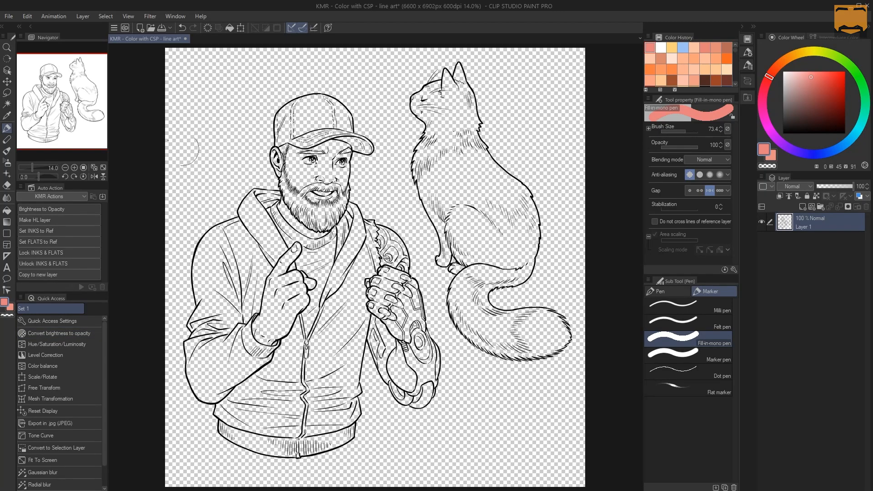
{"action": "left_click", "coordinate": [27, 16]}
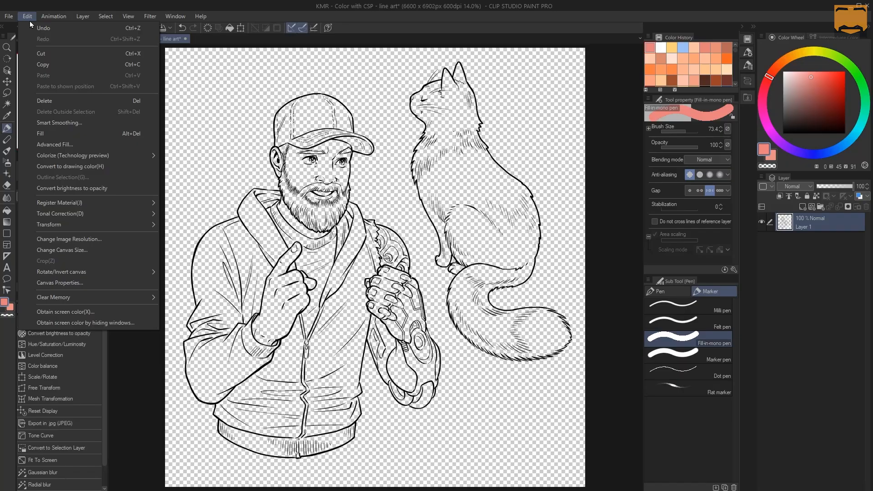
{"action": "left_click", "coordinate": [65, 190]}
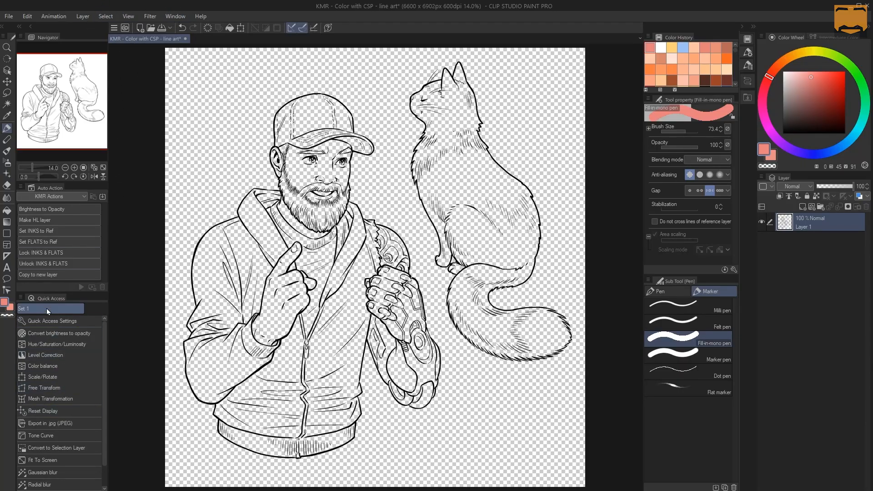
- Rename Layer 1 as INKS
{"action": "double_click", "coordinate": [803, 226]}
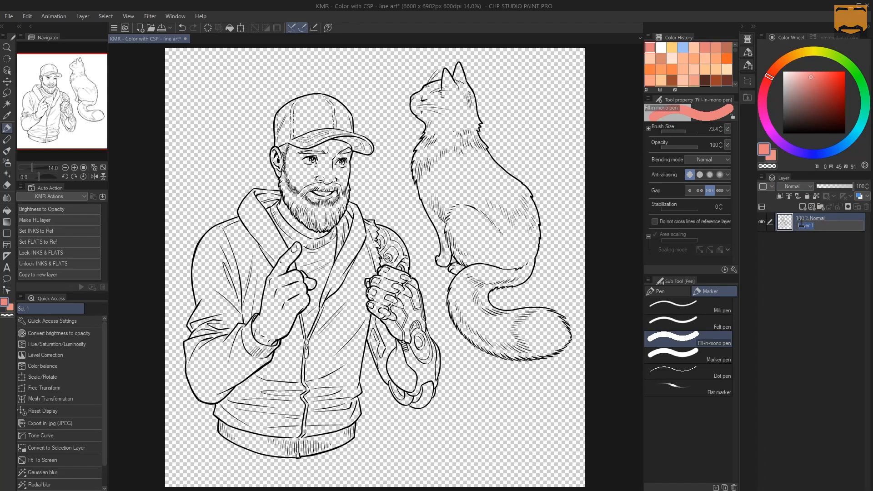
{"action": "key", "text": "BackSpace"}
{"action": "type", "text": "INKS"}
{"action": "key", "text": "Return"}
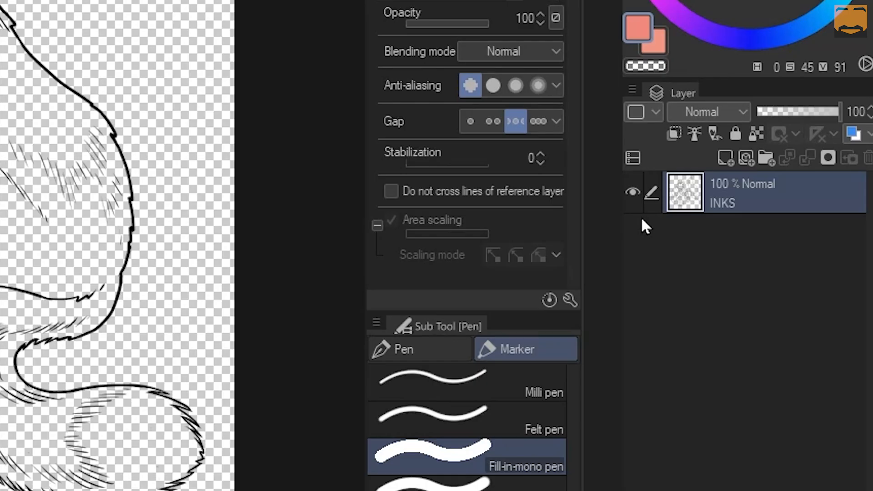
- Add a raster layer beneath INKS and fill it with white using the Refer only to editing layer fill
{"action": "key", "text": "ctrl+shift+n"}
{"action": "left_click_drag", "start_coordinate": [740, 208], "coordinate": [687, 211]}
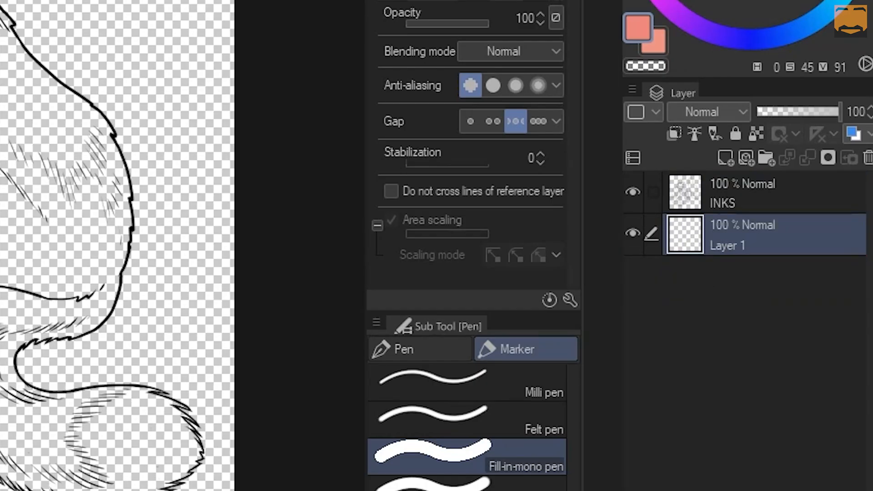
{"action": "left_click", "coordinate": [782, 71]}
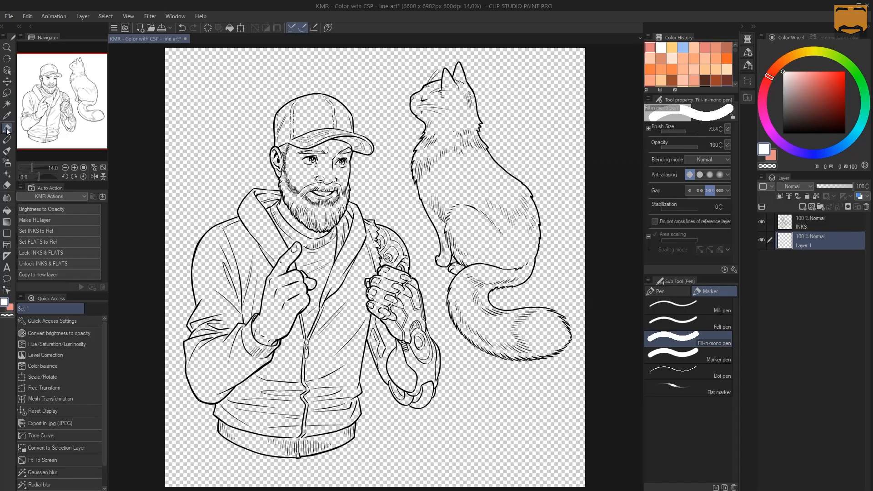
{"action": "left_click", "coordinate": [6, 185]}
{"action": "left_click", "coordinate": [7, 209]}
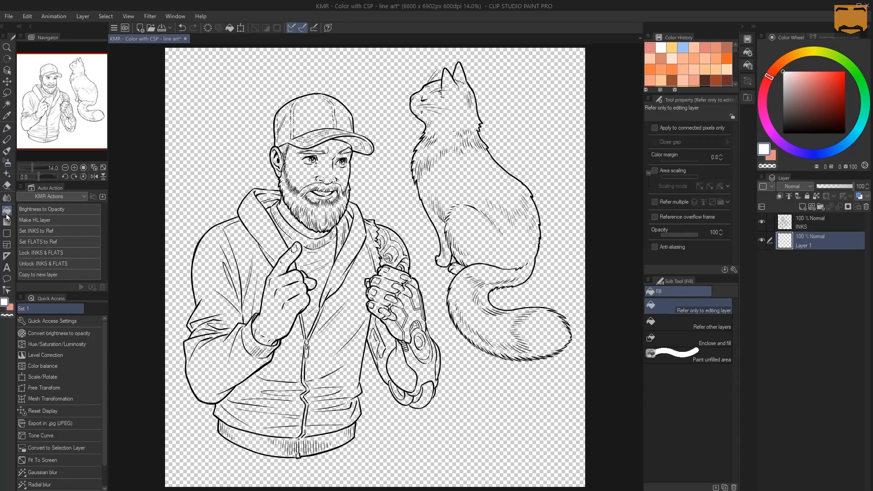
{"action": "left_click", "coordinate": [366, 187]}
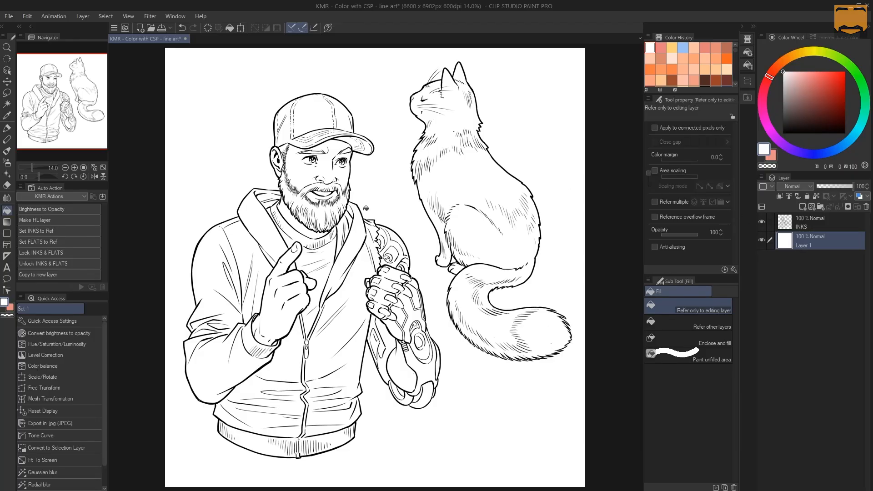
- Delete the white-filled Layer 1 beneath INKS
{"action": "left_click", "coordinate": [798, 226]}
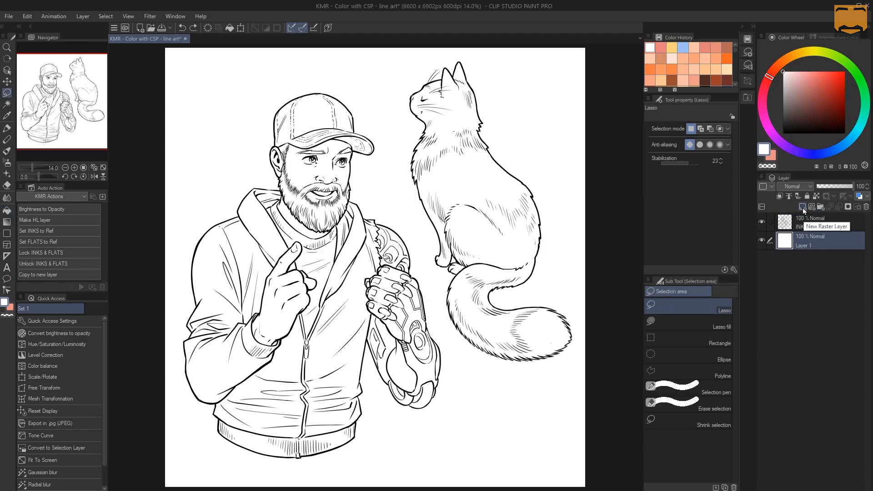
{"action": "right_click", "coordinate": [809, 239]}
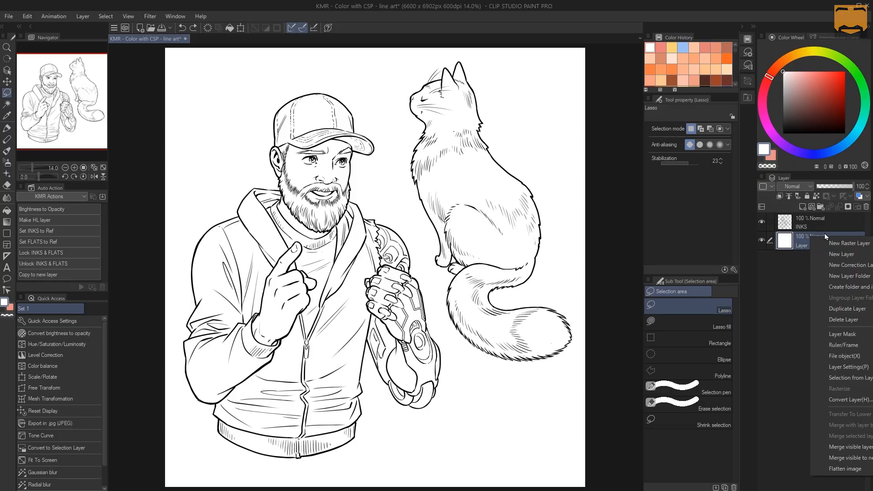
{"action": "left_click", "coordinate": [837, 320]}
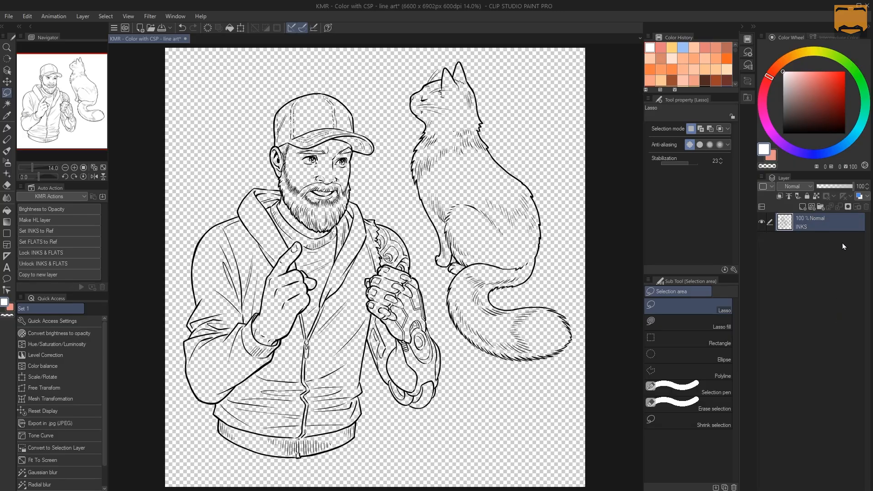
- Add four new raster layers above INKS
{"action": "left_click", "coordinate": [802, 208]}
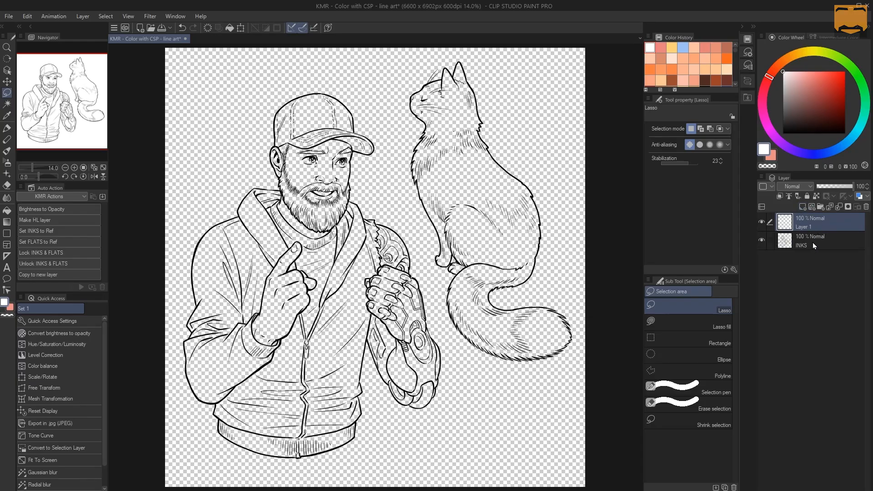
{"action": "left_click", "coordinate": [802, 207]}
{"action": "left_click", "coordinate": [802, 207]}
{"action": "left_click", "coordinate": [803, 207]}
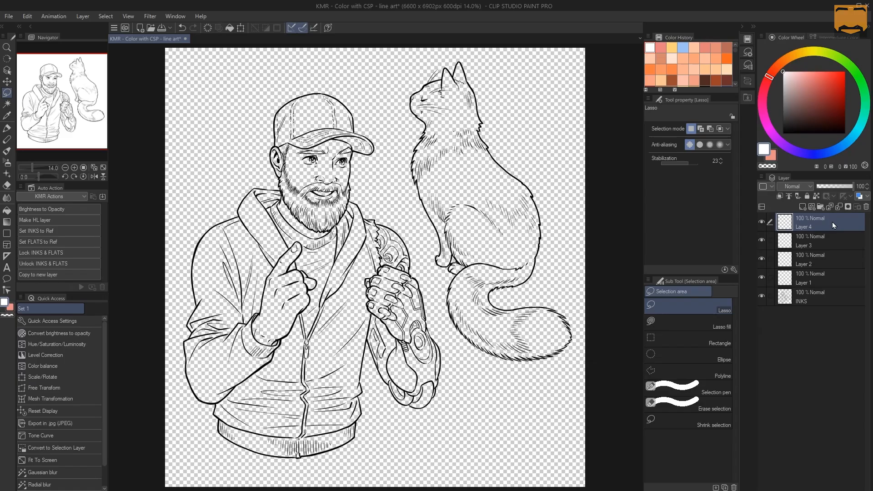
- Move Layer 4 and Layer 3 beneath the INKS layer
{"action": "left_click_drag", "start_coordinate": [832, 222], "coordinate": [812, 296]}
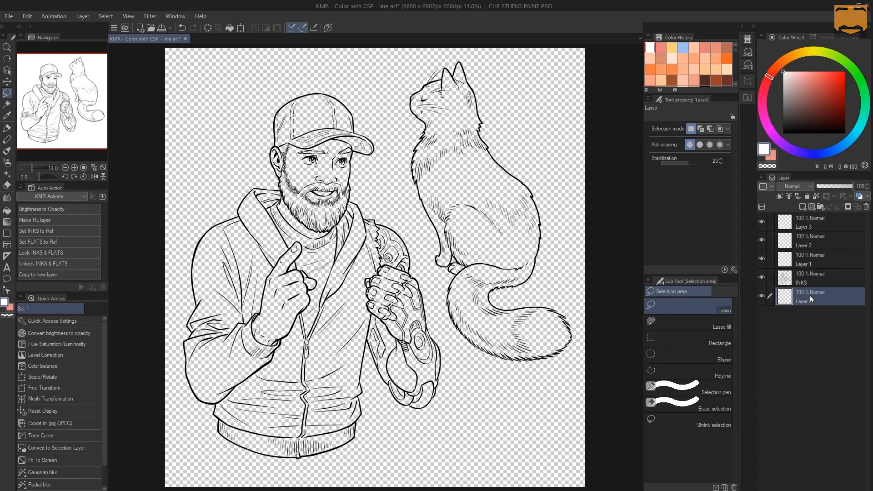
{"action": "left_click_drag", "start_coordinate": [822, 227], "coordinate": [820, 302]}
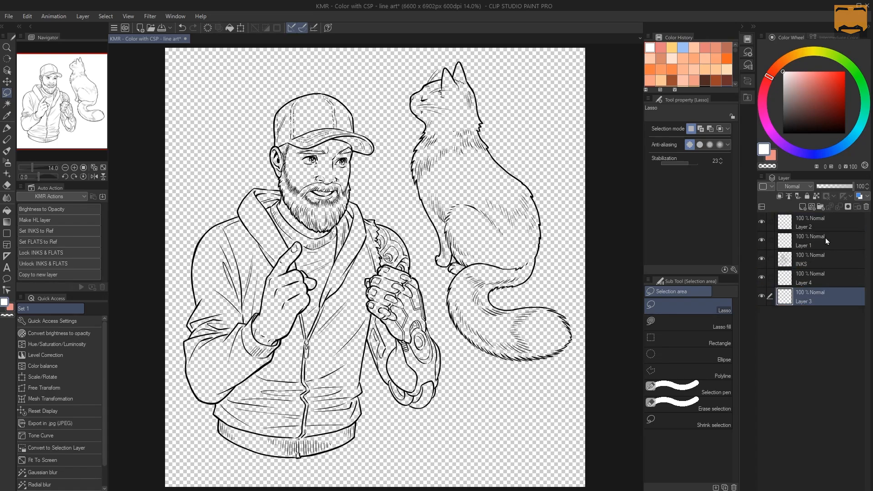